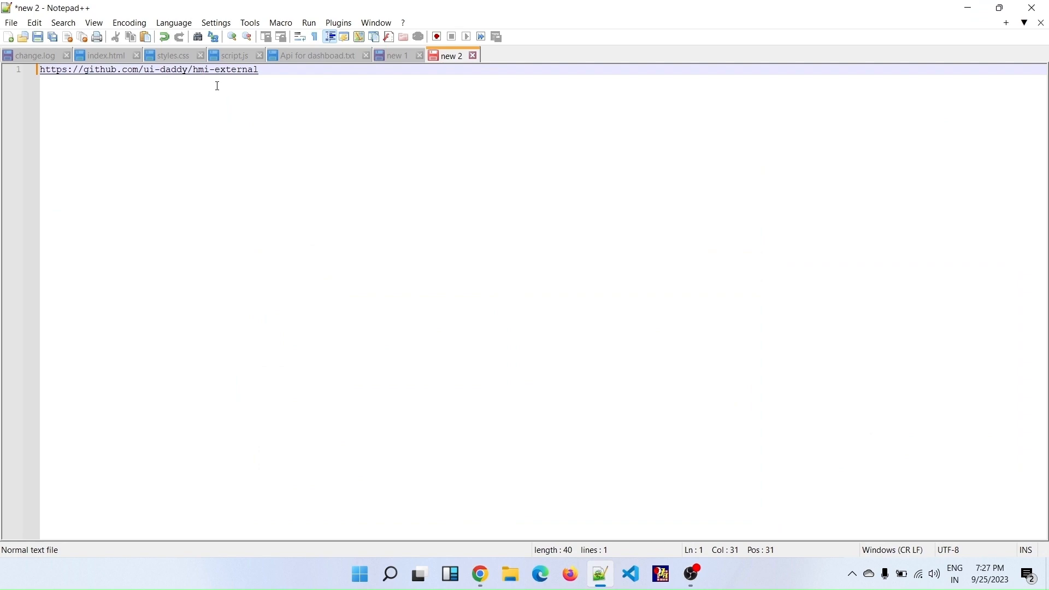
Step: Open the linked ui-daddy/hmi-external repository in the browser and fork it with all branches instead of only develop
{"action": "double_click", "coordinate": [211, 73]}
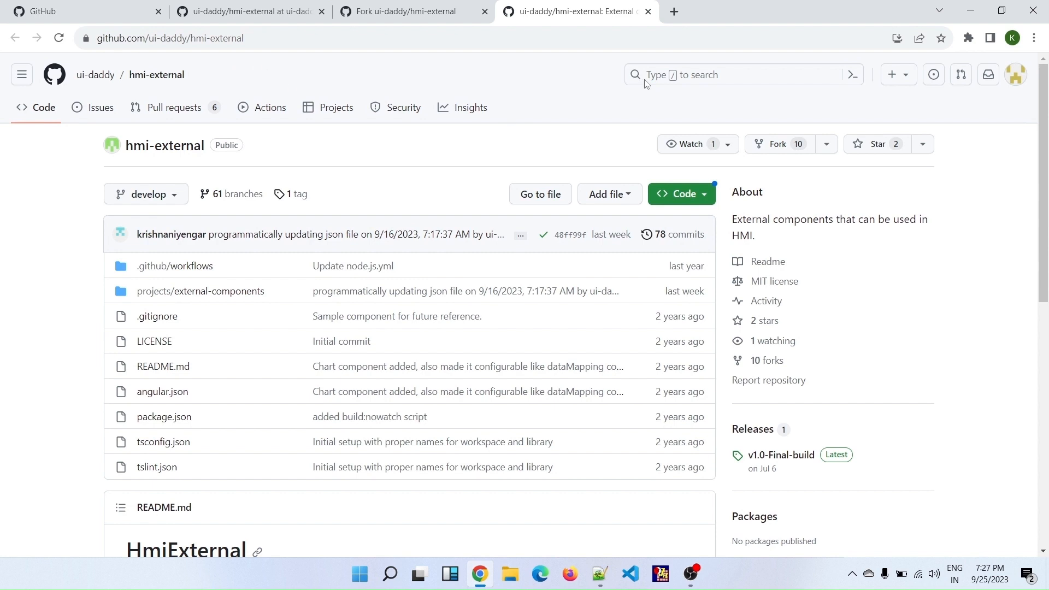
{"action": "left_click", "coordinate": [781, 148]}
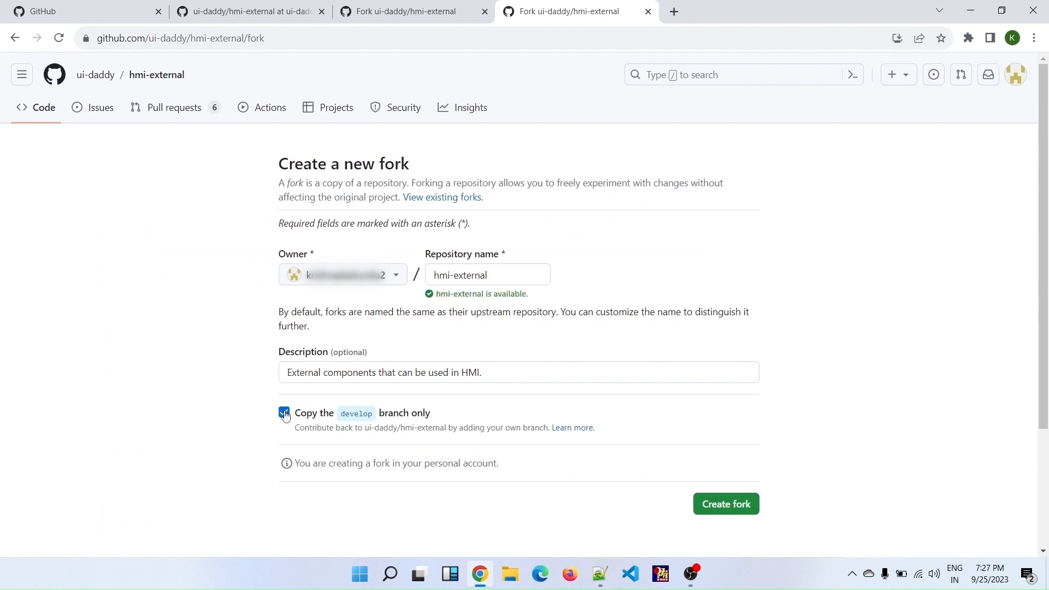
{"action": "left_click", "coordinate": [283, 413]}
{"action": "scroll", "coordinate": [432, 463], "scroll_direction": "down", "scroll_amount": 3}
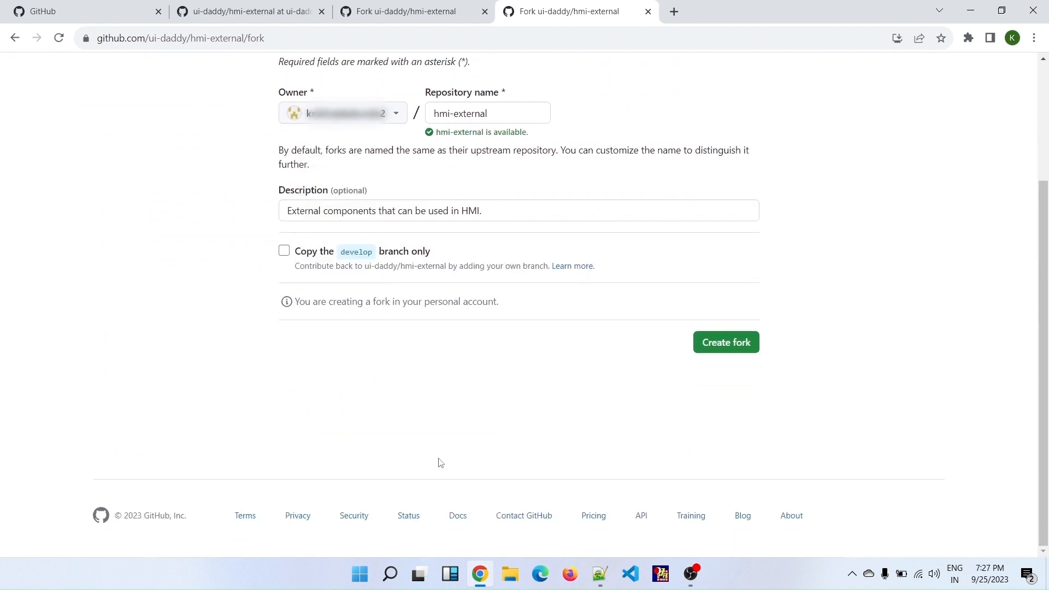
{"action": "left_click", "coordinate": [724, 353]}
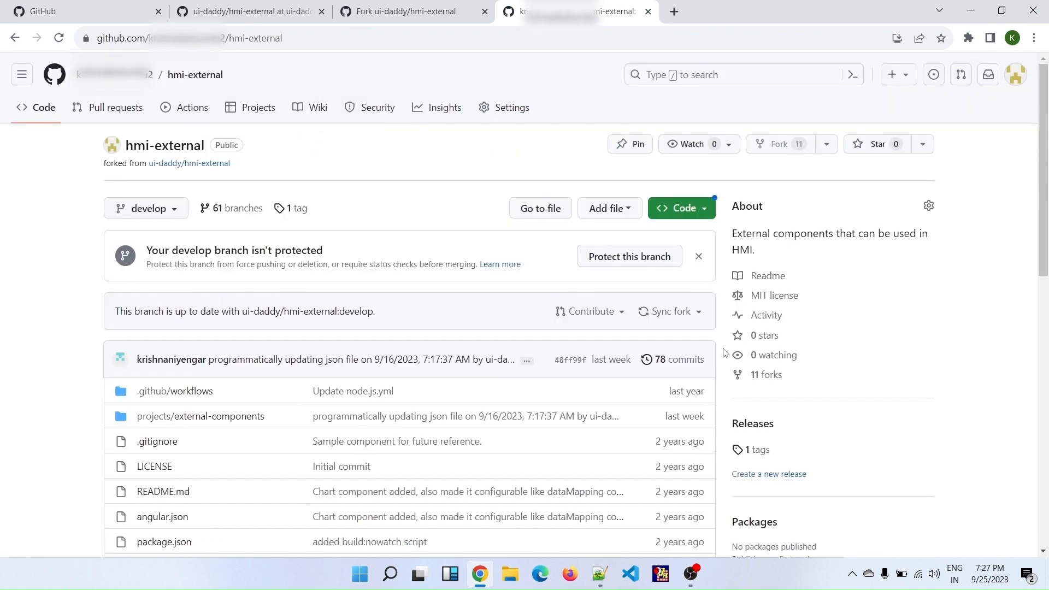
Step: Switch the forked hmi-external repository to the ui-daddy-develop branch
{"action": "left_click", "coordinate": [164, 210]}
{"action": "type", "text": "ui-"}
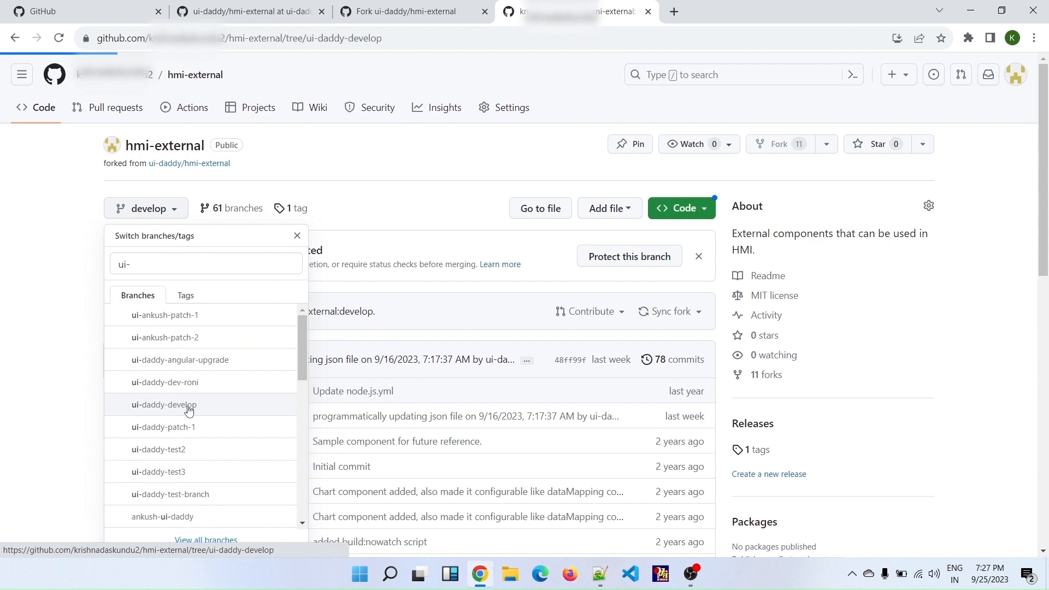
{"action": "left_click", "coordinate": [189, 410]}
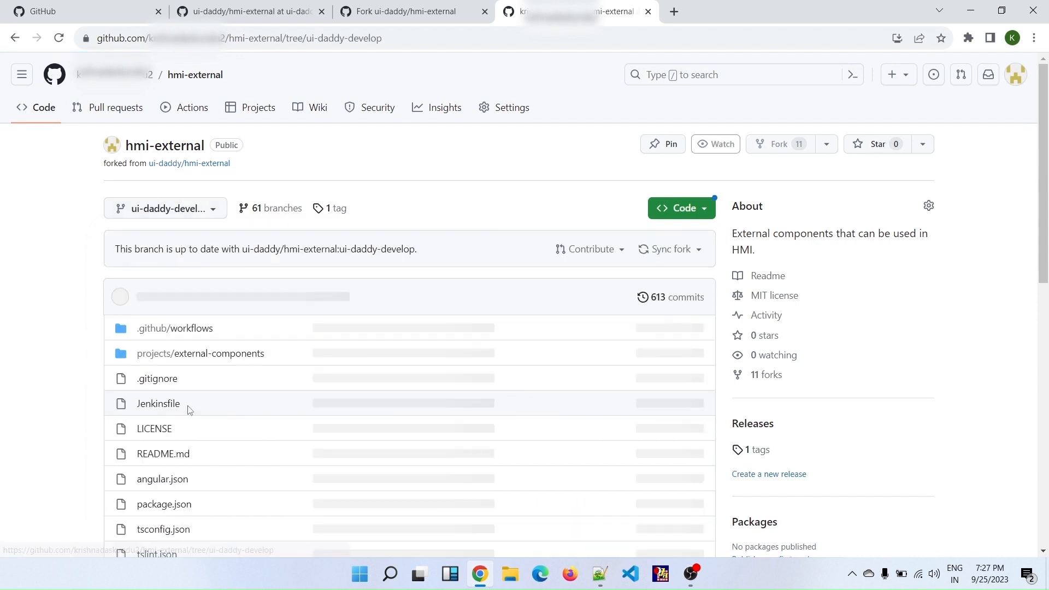
Step: Create a branch named my-ui-daddy from ui-daddy-develop in the fork
{"action": "left_click", "coordinate": [219, 214]}
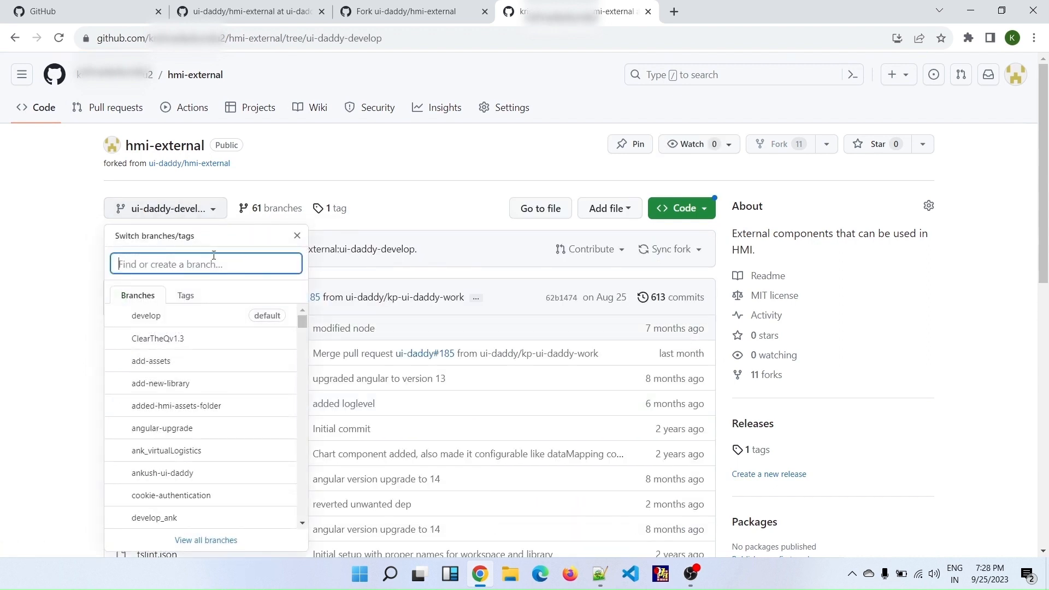
{"action": "type", "text": "my-ui-daddy"}
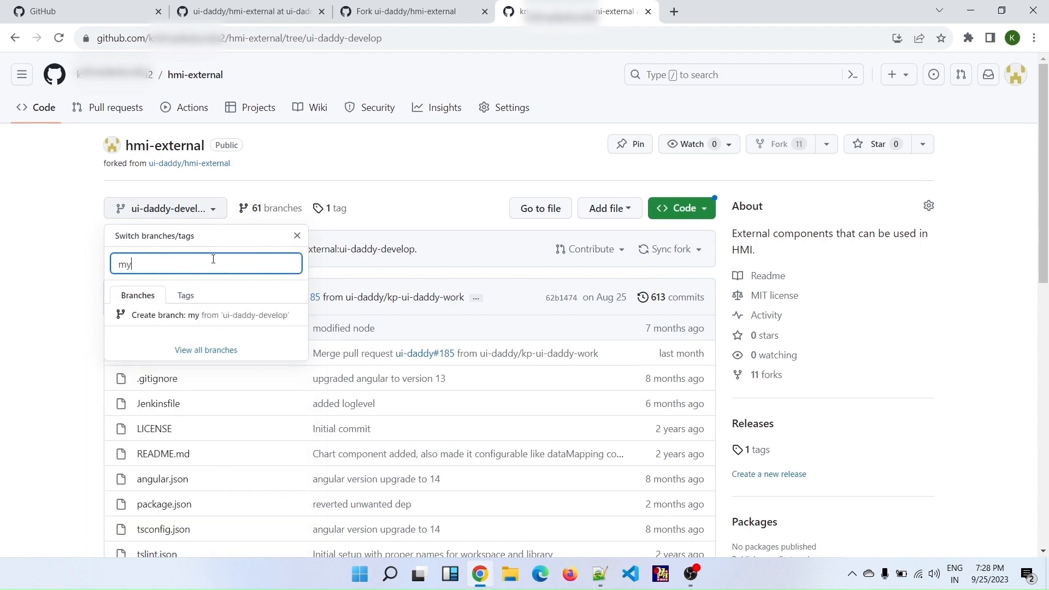
{"action": "left_click", "coordinate": [216, 320]}
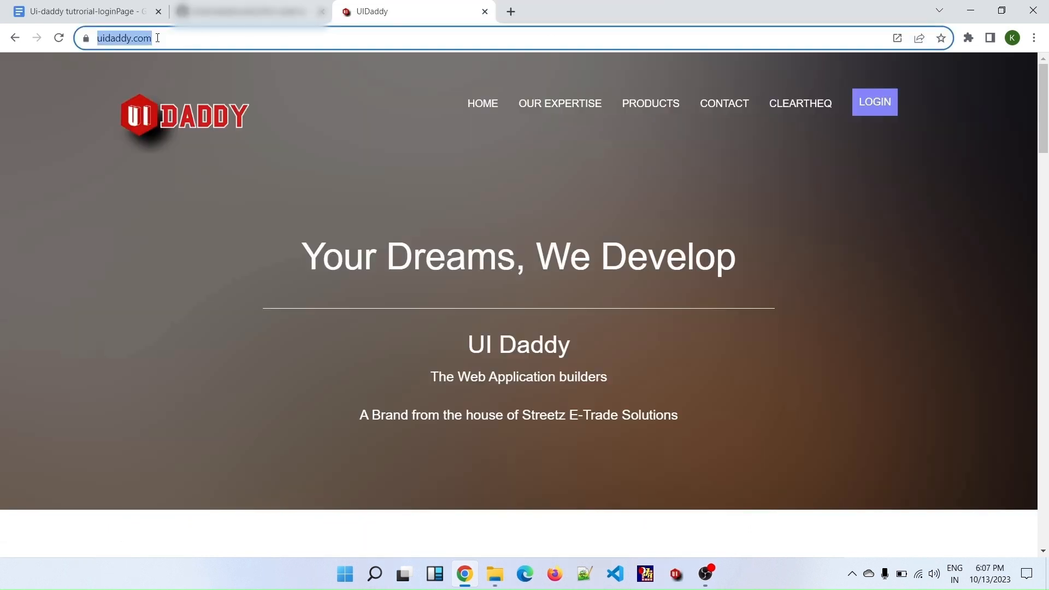
Step: Log in to the UI Daddy website with the GitHub account
{"action": "left_click", "coordinate": [868, 104]}
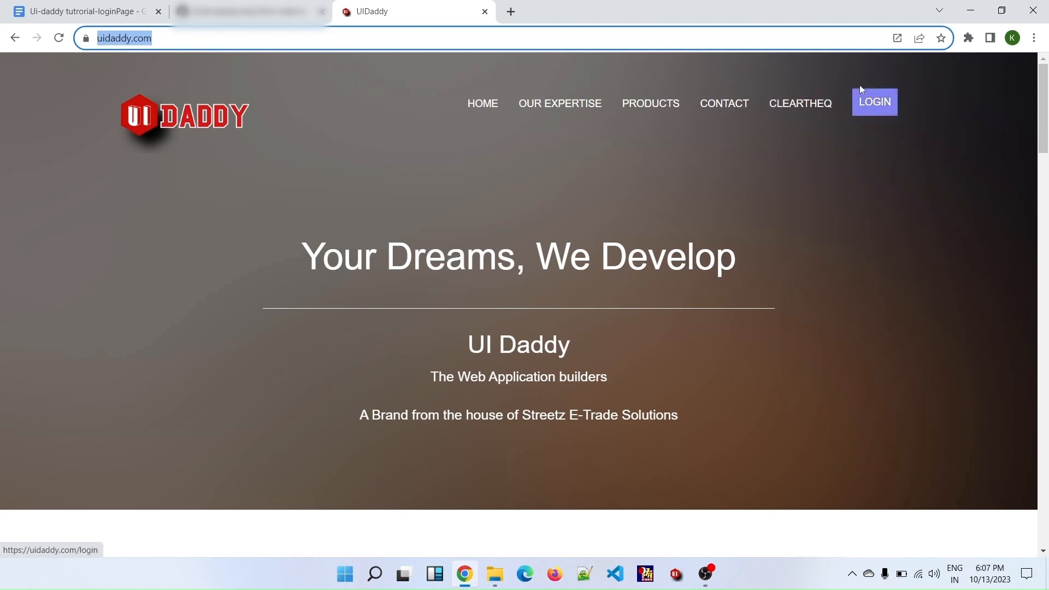
{"action": "left_click", "coordinate": [878, 103]}
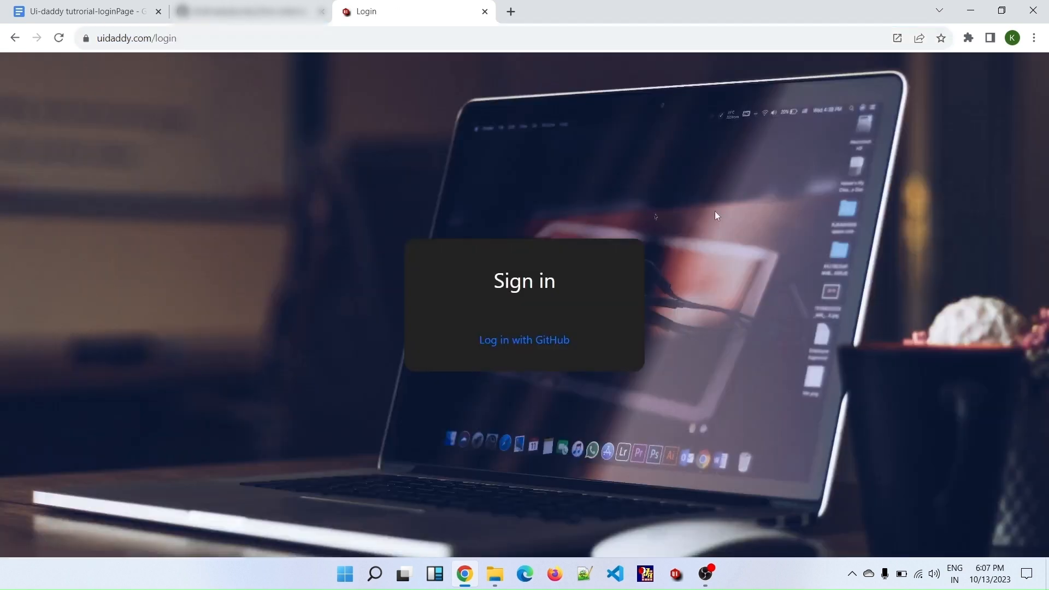
{"action": "left_click", "coordinate": [533, 340]}
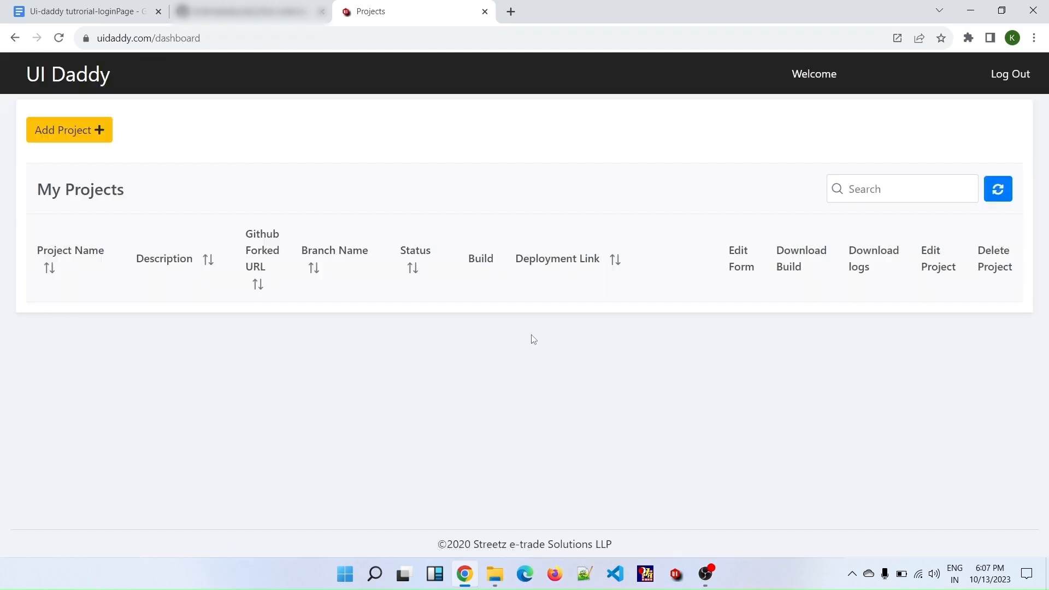
Step: Add project ProjectOne with description "Login page using uidaddy", the forked hmi-external repository's GitHub URL and branch my-ui-daddy
{"action": "left_click", "coordinate": [89, 135]}
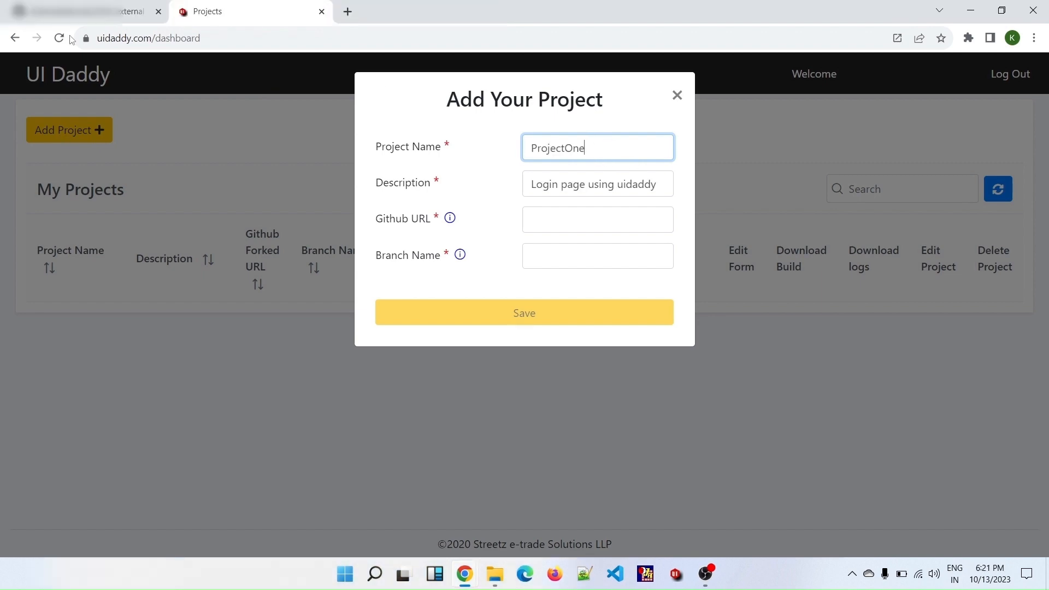
{"action": "left_click", "coordinate": [50, 5]}
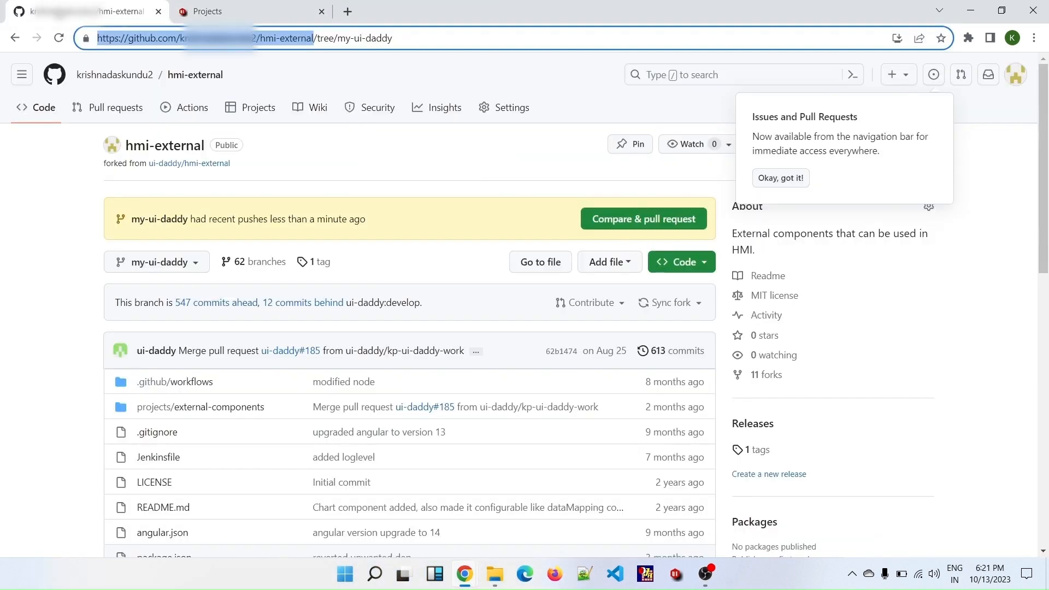
{"action": "left_click", "coordinate": [207, 12]}
{"action": "left_click", "coordinate": [535, 218]}
{"action": "key", "text": "ctrl+v"}
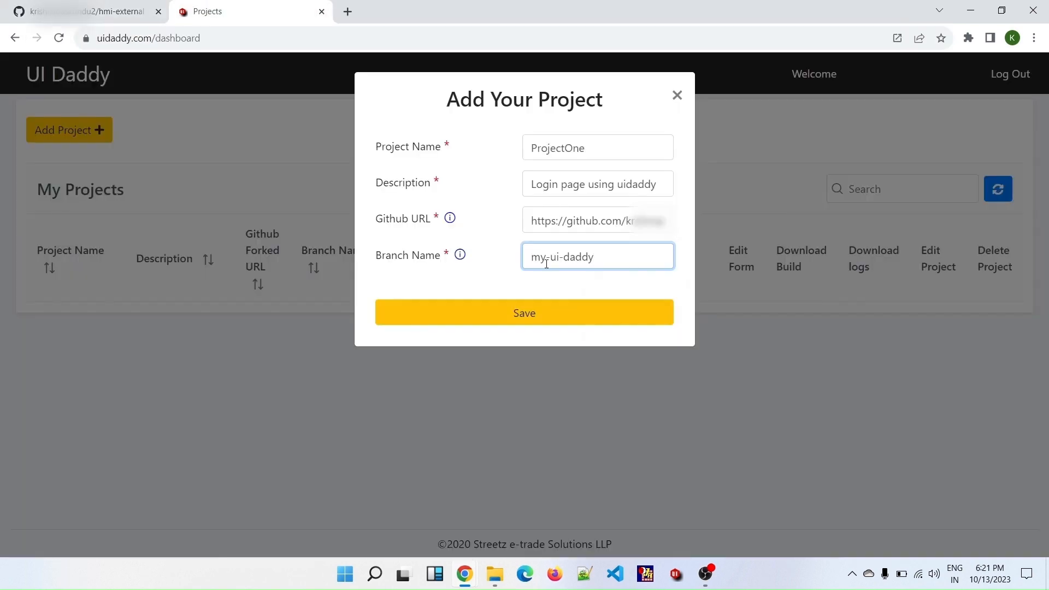
{"action": "left_click", "coordinate": [549, 324]}
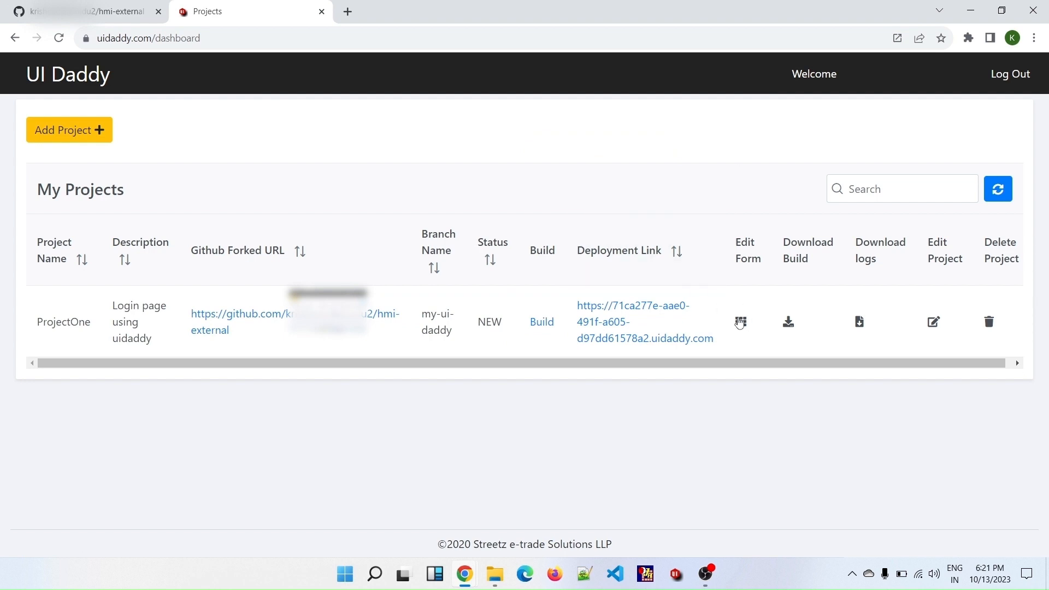
Step: Open ProjectOne's form editor and add a new page named login
{"action": "left_click", "coordinate": [741, 322]}
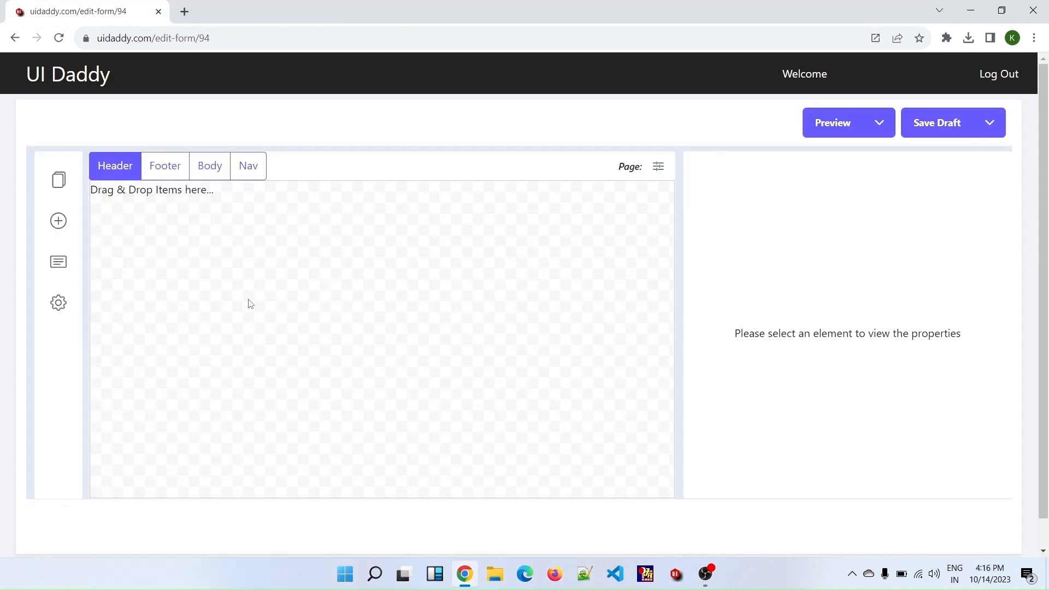
{"action": "left_click", "coordinate": [66, 185]}
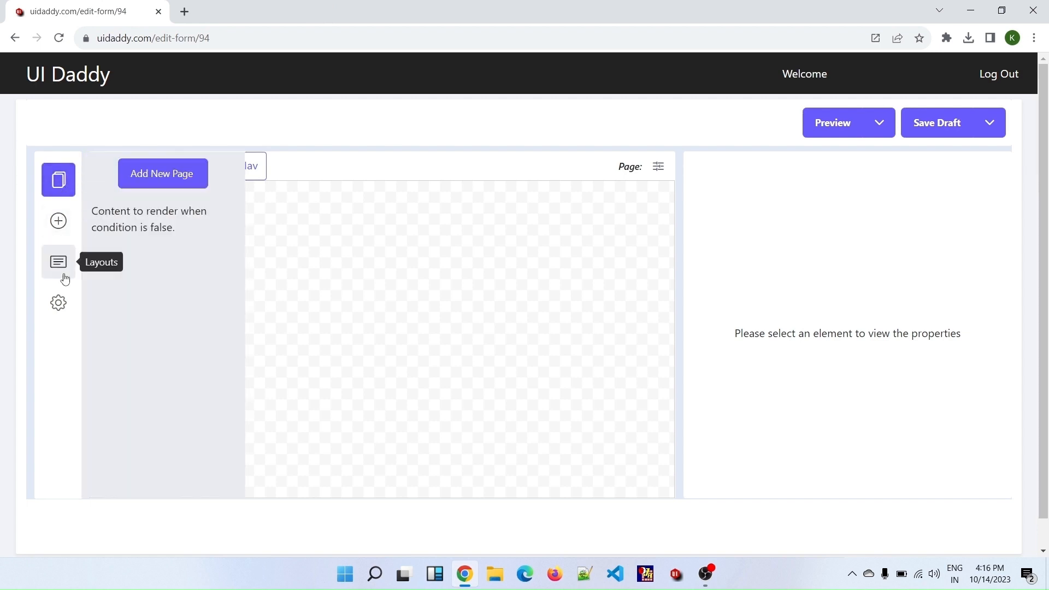
{"action": "left_click", "coordinate": [163, 178]}
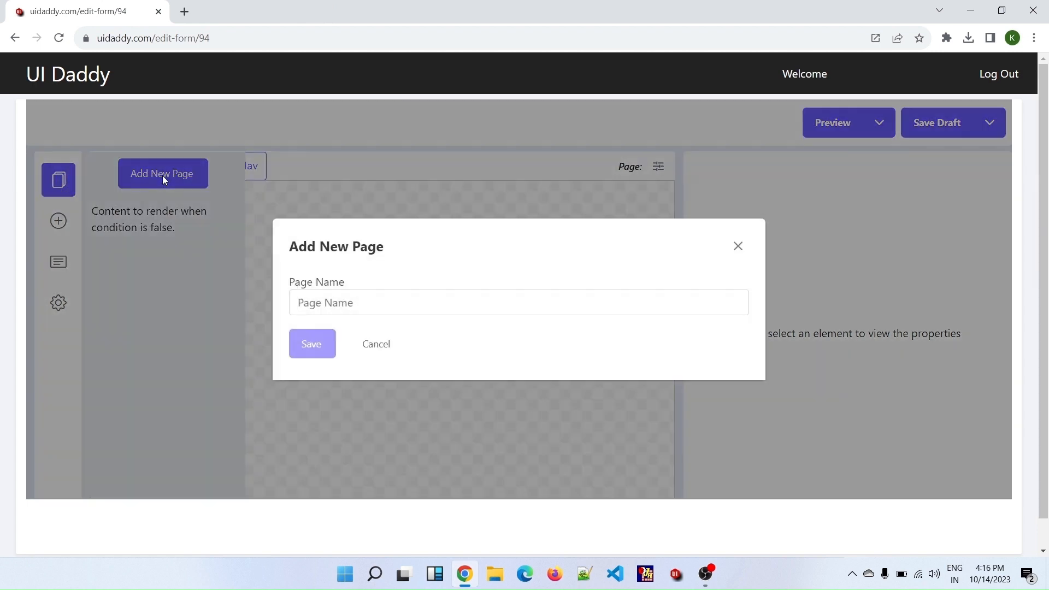
{"action": "left_click", "coordinate": [327, 301]}
{"action": "type", "text": "loh"}
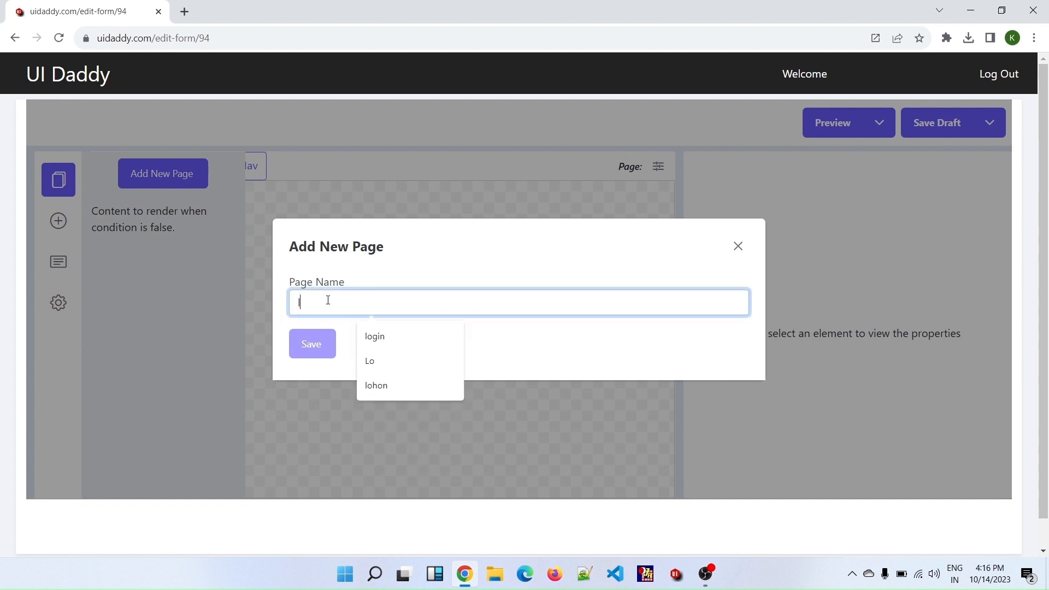
{"action": "key", "text": "BackSpace"}
{"action": "type", "text": "gi"}
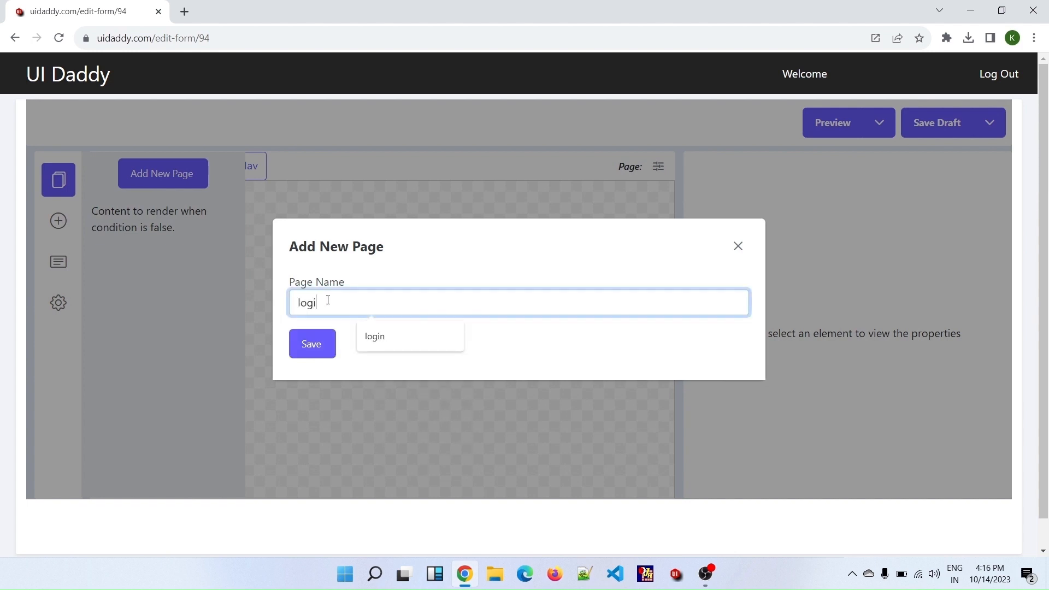
{"action": "type", "text": "n"}
{"action": "left_click", "coordinate": [320, 358]}
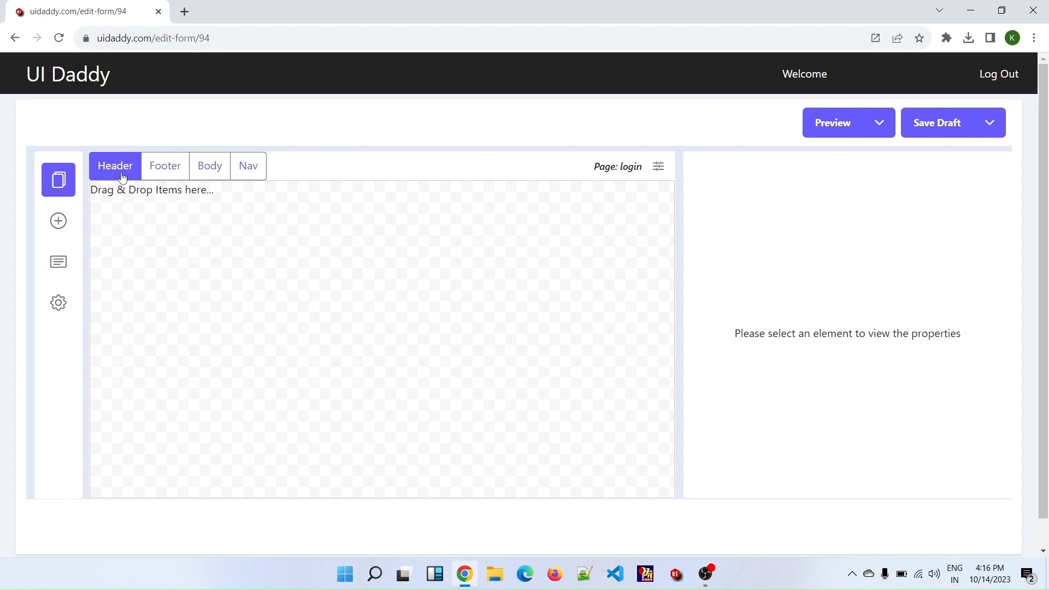
Step: Look through the login page's Footer, Body and Nav sections and make Body the section being edited
{"action": "left_click", "coordinate": [164, 168]}
{"action": "left_click", "coordinate": [210, 171]}
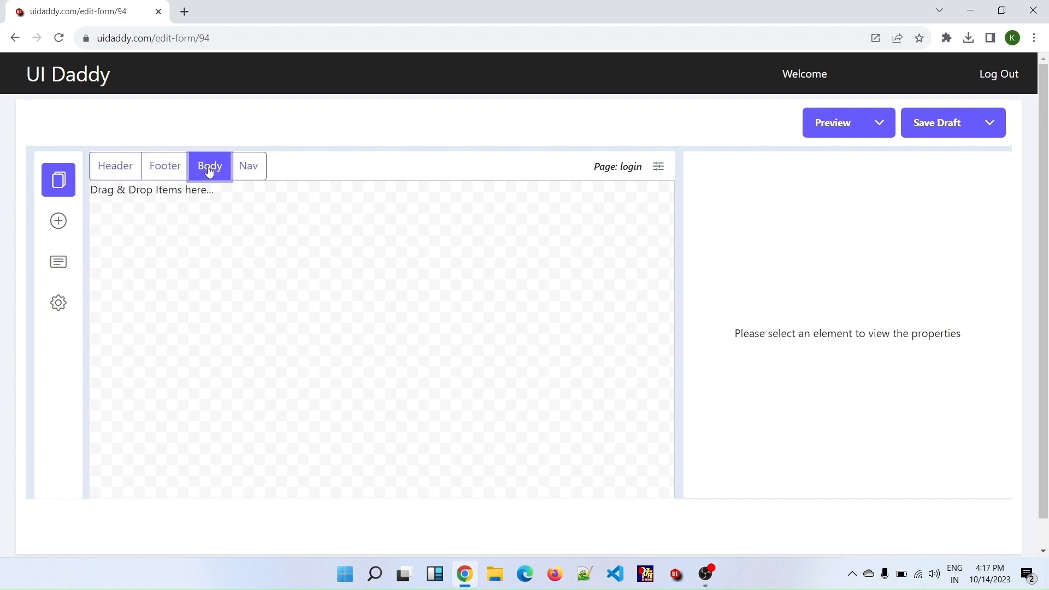
{"action": "left_click", "coordinate": [247, 167]}
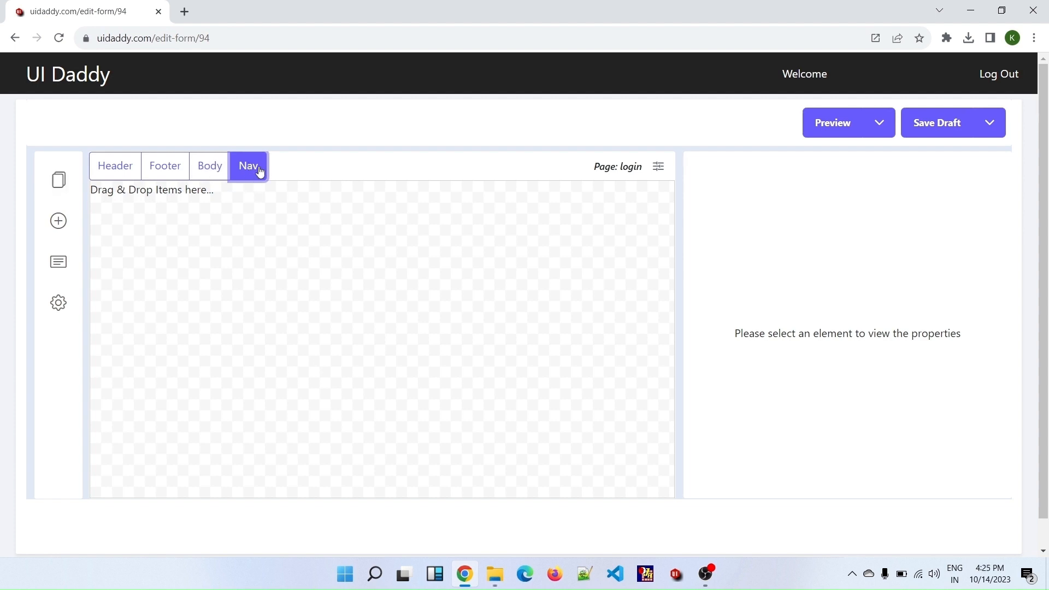
{"action": "left_click", "coordinate": [211, 175]}
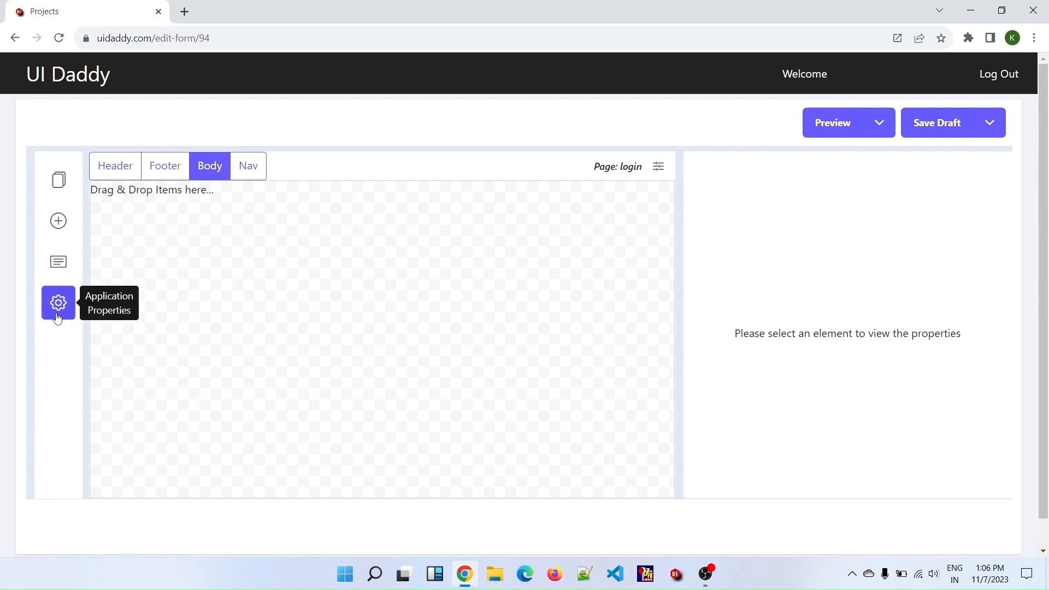
Step: Set the application title to demo in the application properties and save them
{"action": "left_click", "coordinate": [58, 316]}
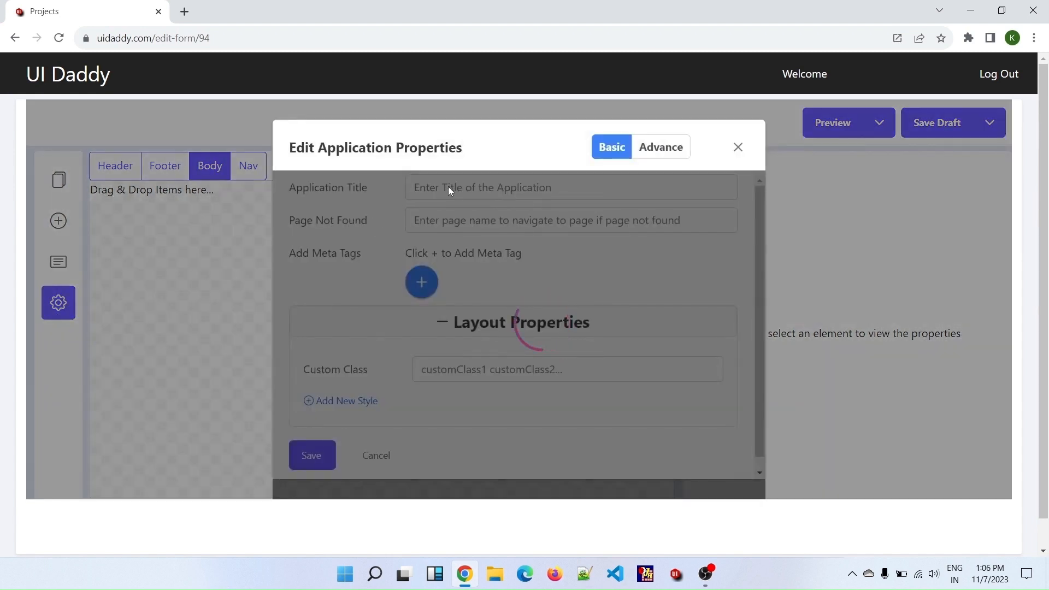
{"action": "left_click", "coordinate": [449, 187]}
{"action": "type", "text": "d"}
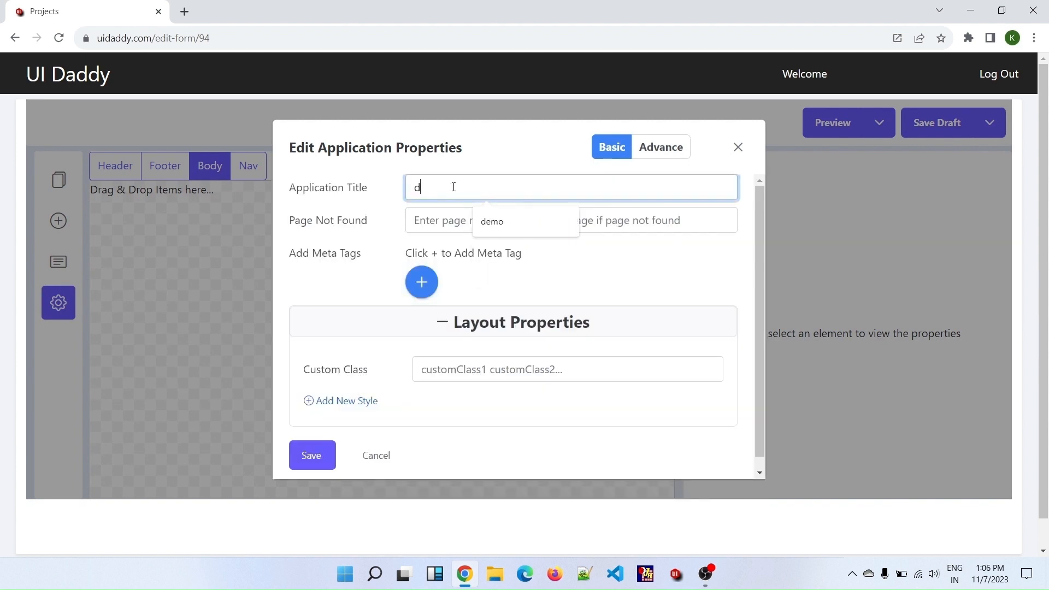
{"action": "type", "text": "emo"}
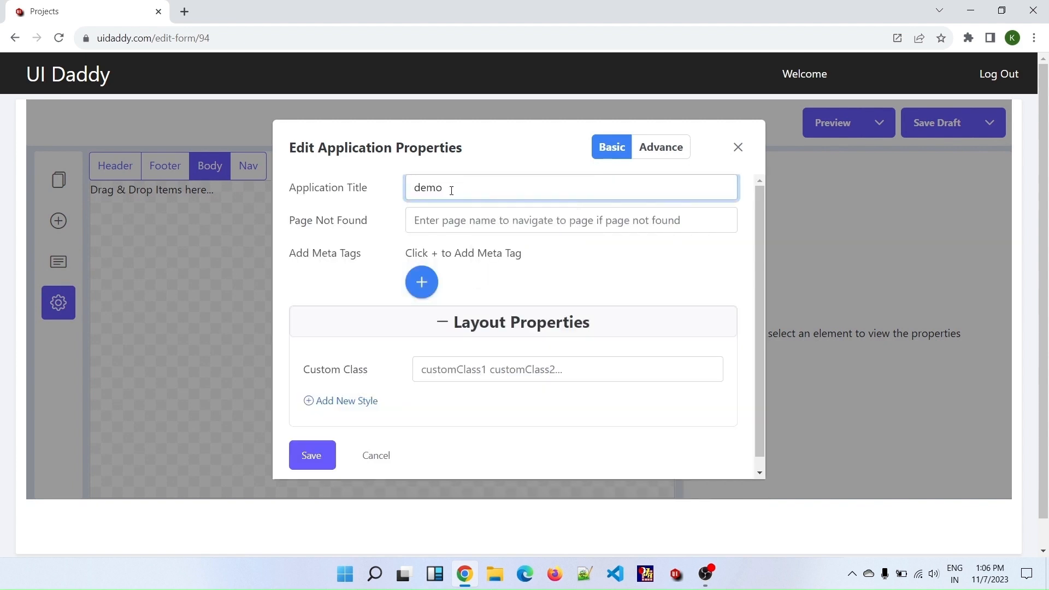
{"action": "left_click", "coordinate": [319, 464]}
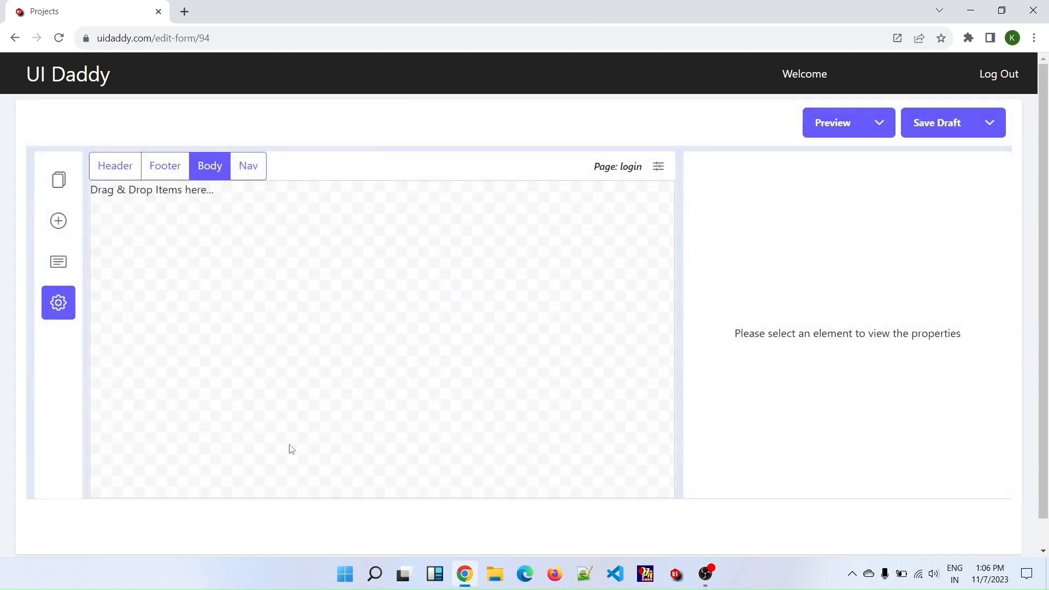
Step: Place a Form layout in the login page's body and nest a Content layout inside it
{"action": "left_click", "coordinate": [59, 221]}
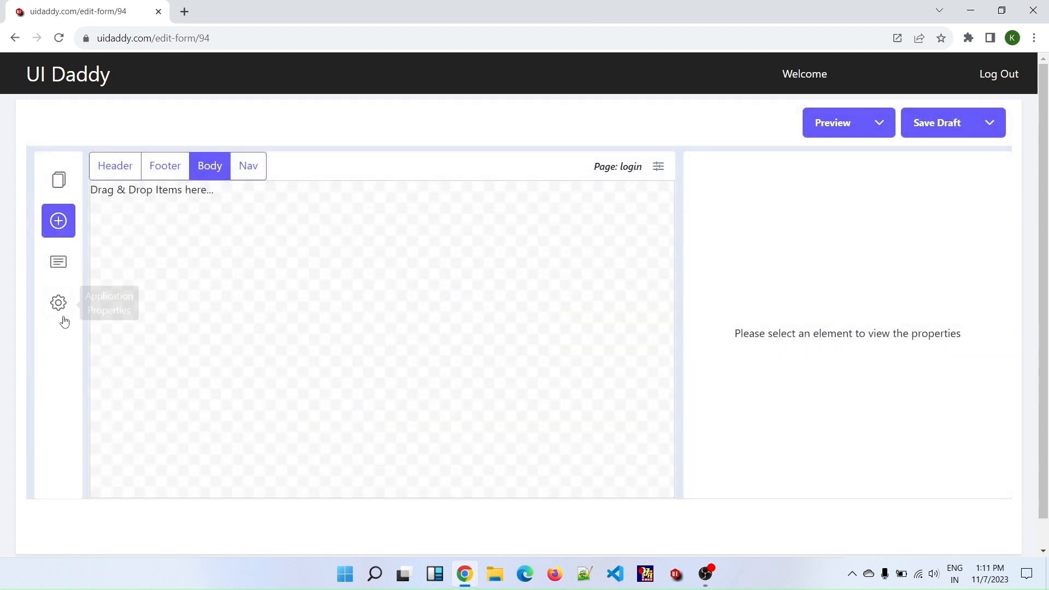
{"action": "left_click", "coordinate": [60, 265]}
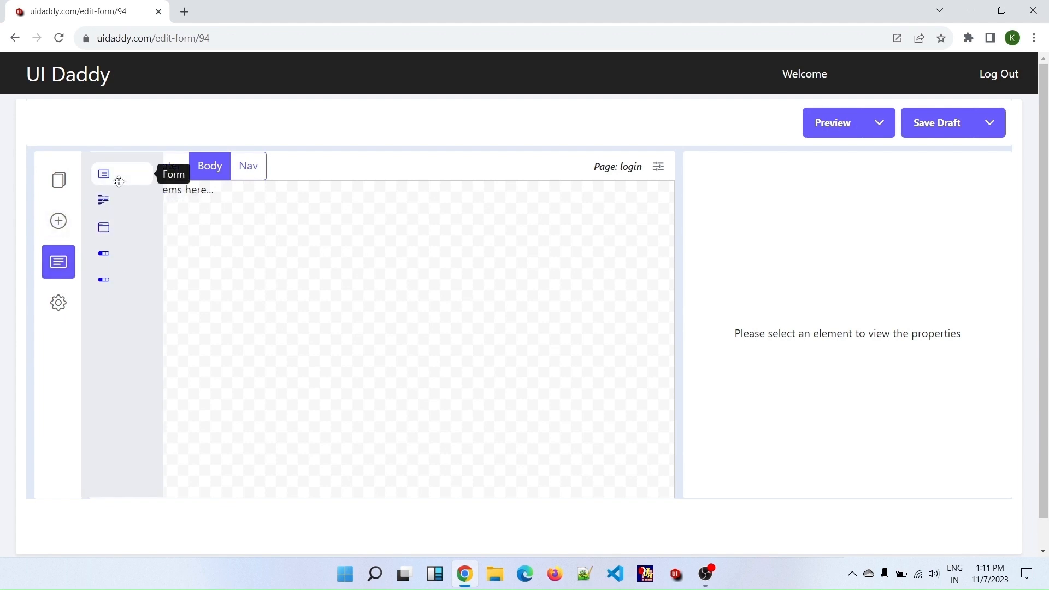
{"action": "left_click_drag", "start_coordinate": [119, 182], "coordinate": [206, 235]}
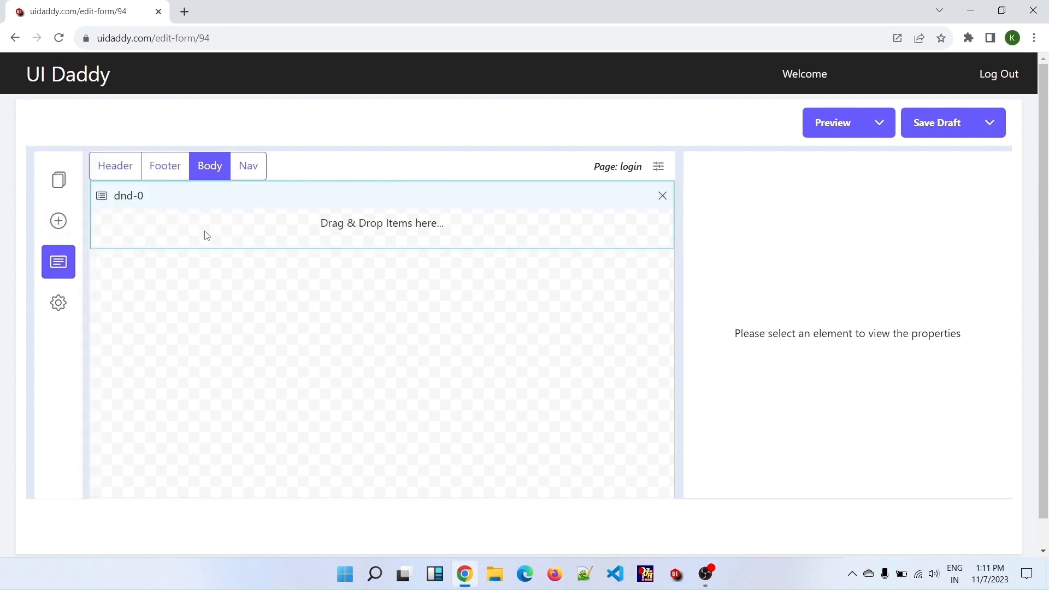
{"action": "left_click", "coordinate": [58, 262]}
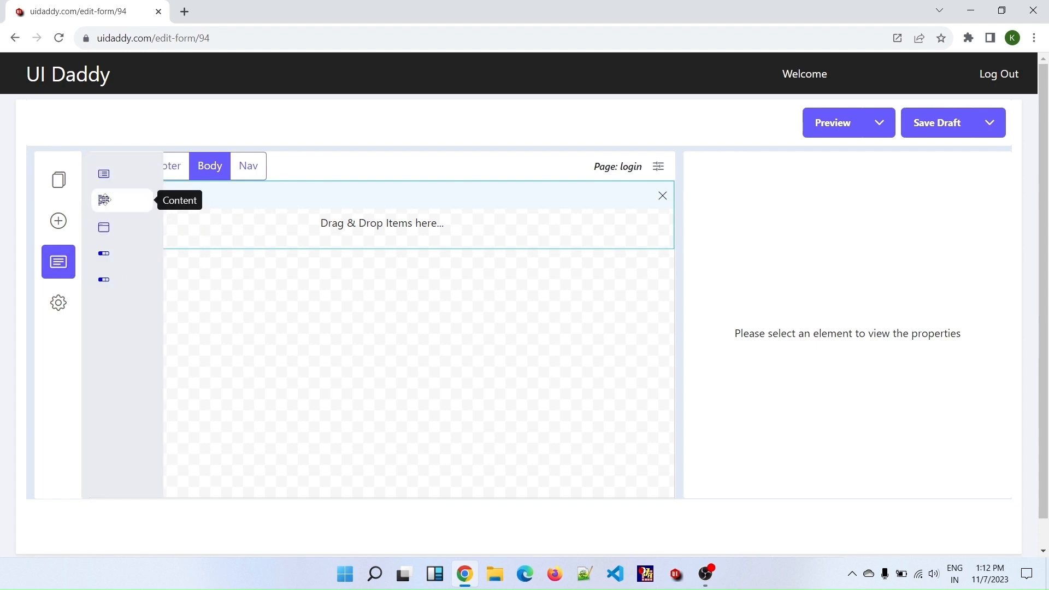
{"action": "left_click_drag", "start_coordinate": [104, 200], "coordinate": [218, 224]}
Step: Place a Static Text widget in the nested Content layout and add an Email widget below it
{"action": "left_click", "coordinate": [64, 227]}
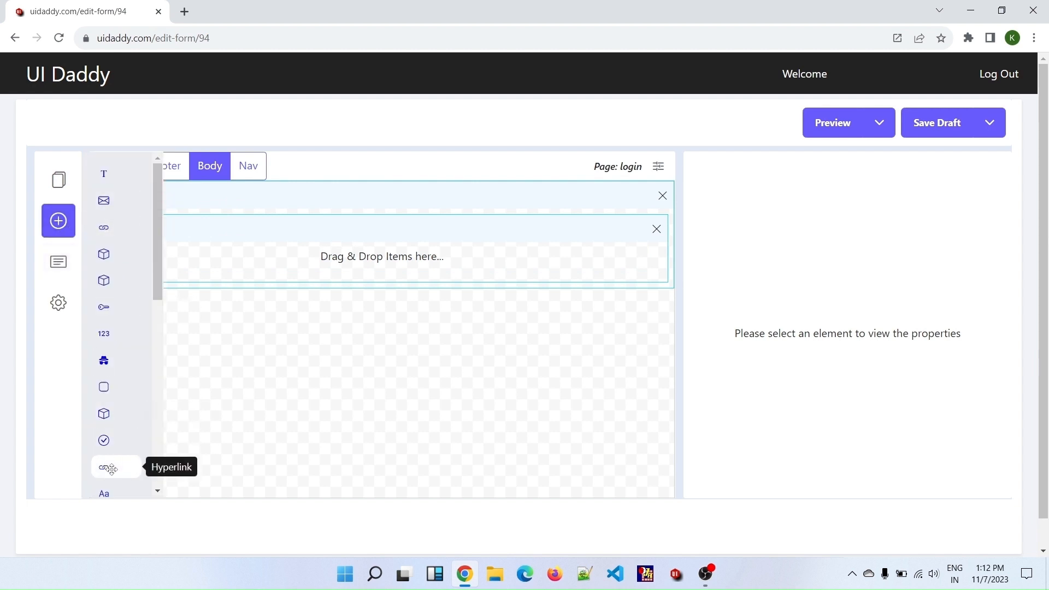
{"action": "scroll", "coordinate": [117, 492], "scroll_direction": "down", "scroll_amount": 2}
{"action": "scroll", "coordinate": [115, 416], "scroll_direction": "down", "scroll_amount": 1}
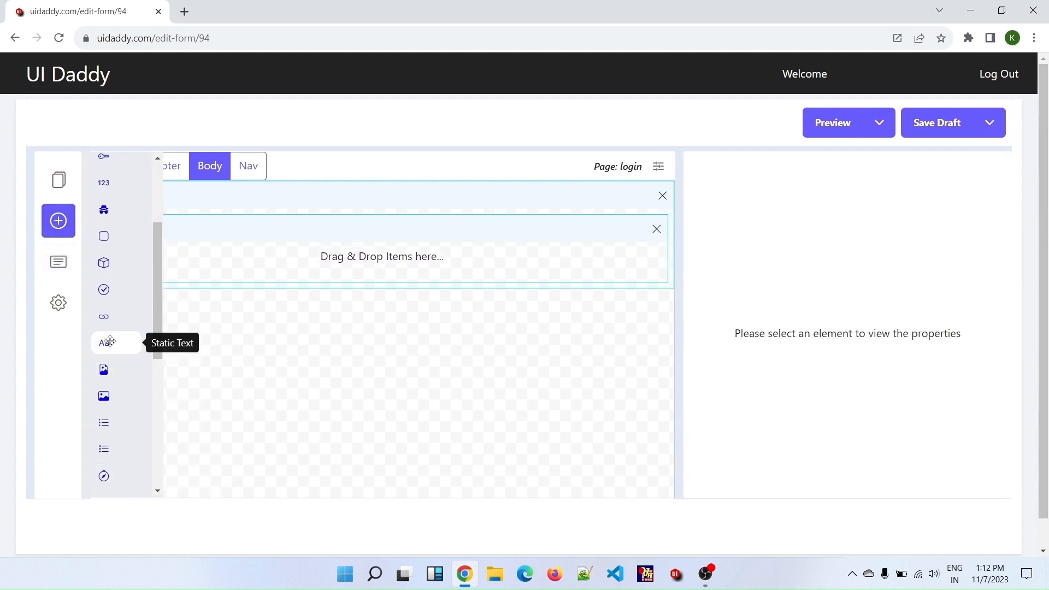
{"action": "left_click_drag", "start_coordinate": [107, 343], "coordinate": [411, 273]}
{"action": "left_click_drag", "start_coordinate": [107, 202], "coordinate": [219, 290]}
Step: Add Password, Button and Hyperlink widgets, in that order, below the email widget in the Content layout
{"action": "left_click", "coordinate": [39, 218]}
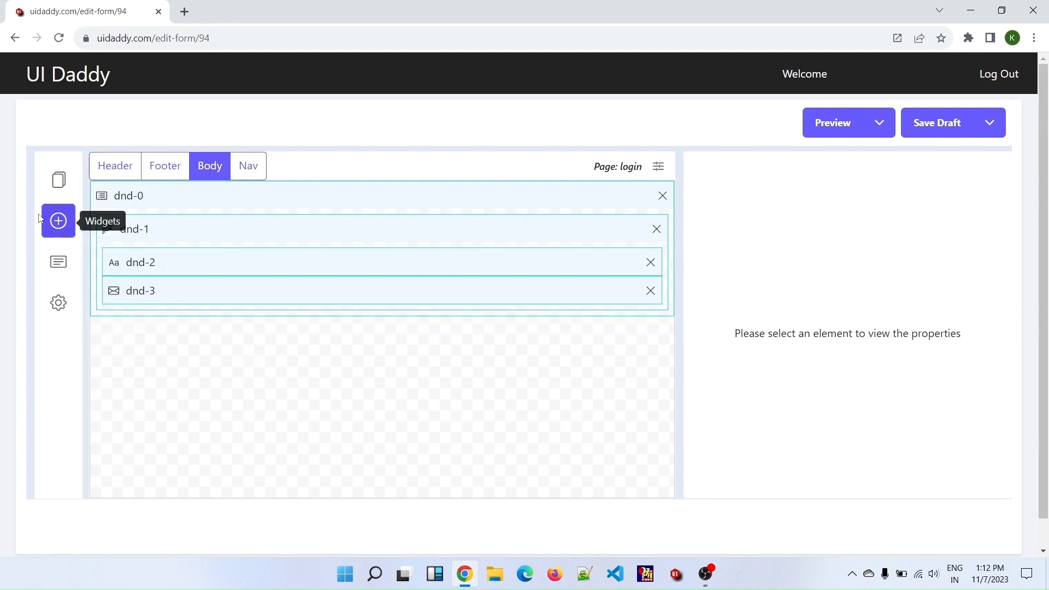
{"action": "left_click", "coordinate": [57, 222]}
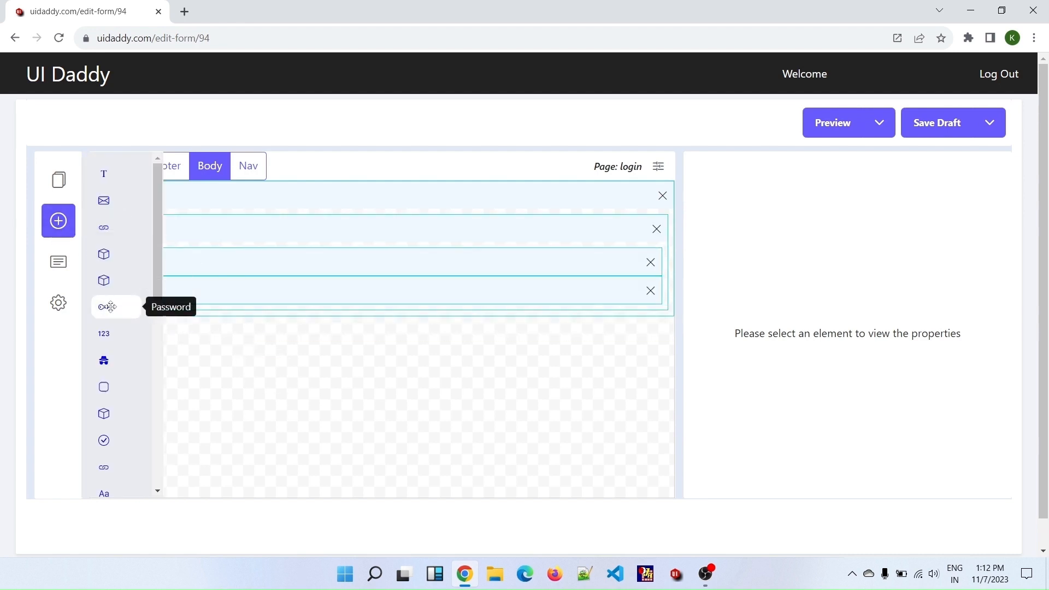
{"action": "left_click_drag", "start_coordinate": [110, 307], "coordinate": [253, 312]}
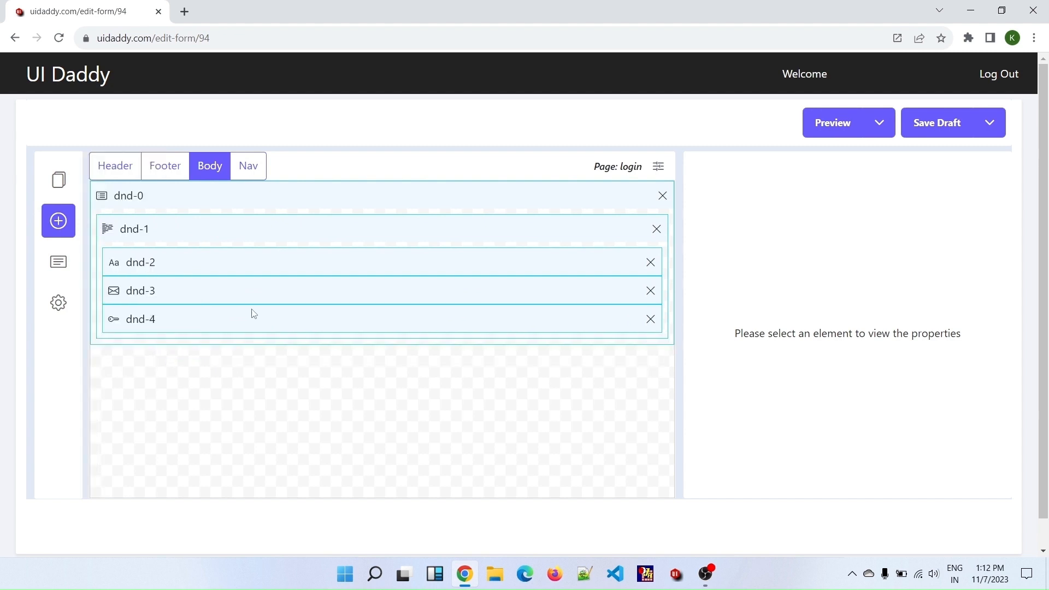
{"action": "left_click", "coordinate": [58, 223]}
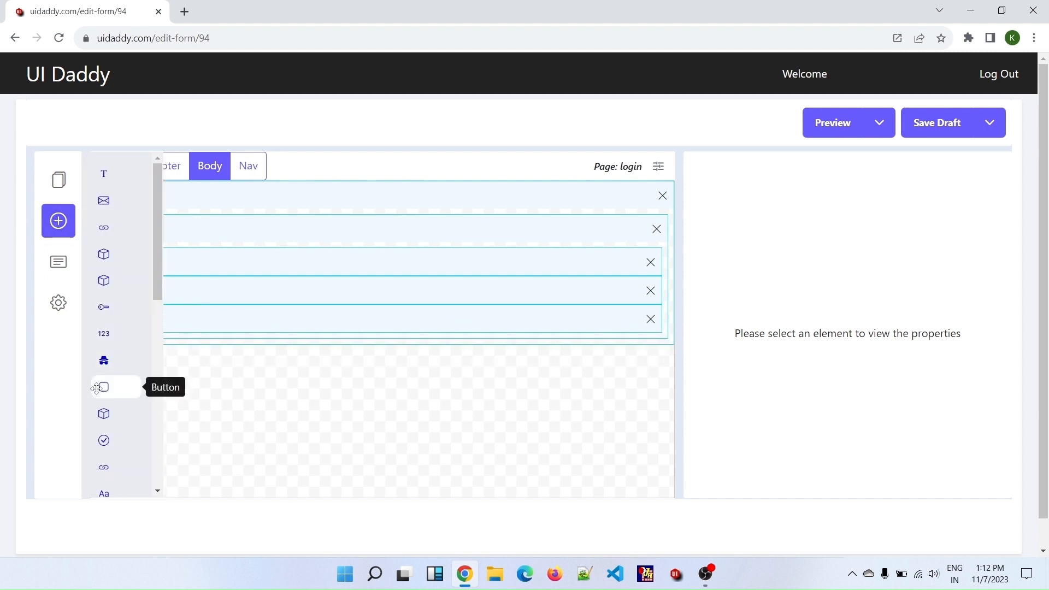
{"action": "left_click_drag", "start_coordinate": [97, 389], "coordinate": [218, 342]}
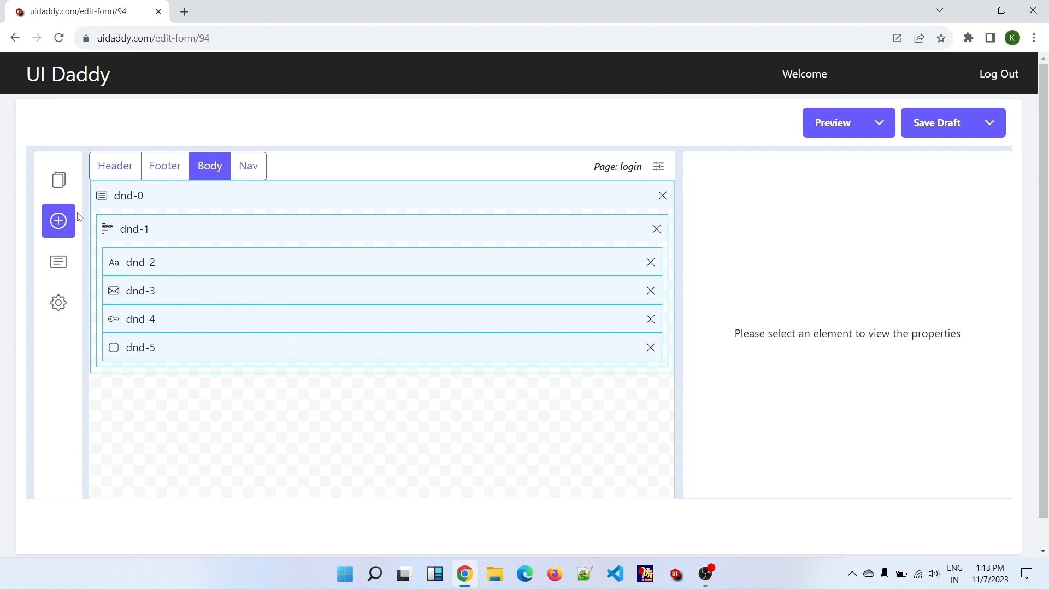
{"action": "left_click", "coordinate": [59, 221]}
{"action": "left_click_drag", "start_coordinate": [104, 467], "coordinate": [209, 368]}
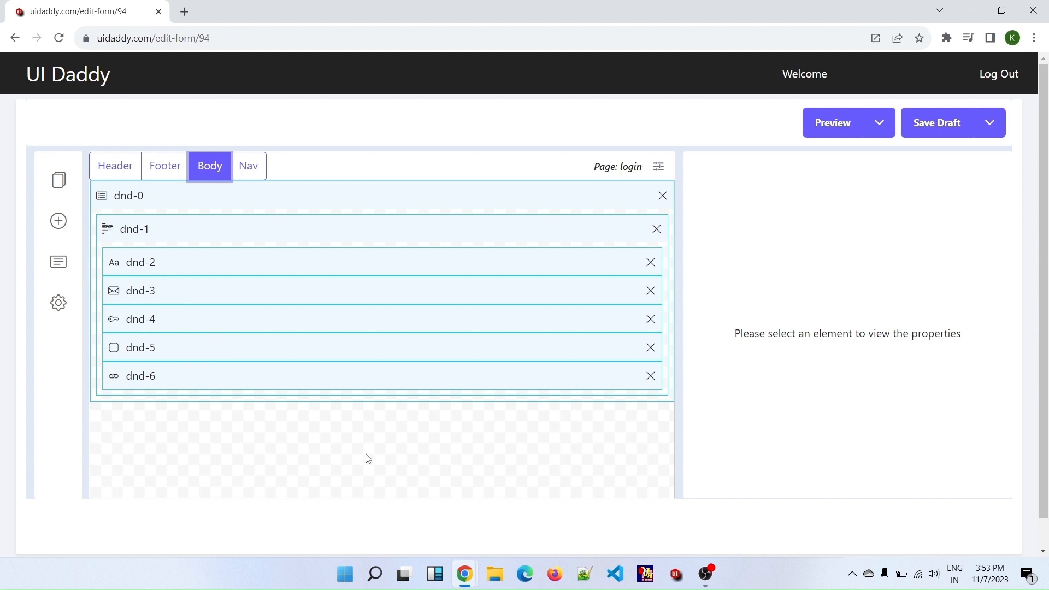
Step: Name the static text widget loginText and set its value to "Log in"
{"action": "left_click", "coordinate": [276, 269]}
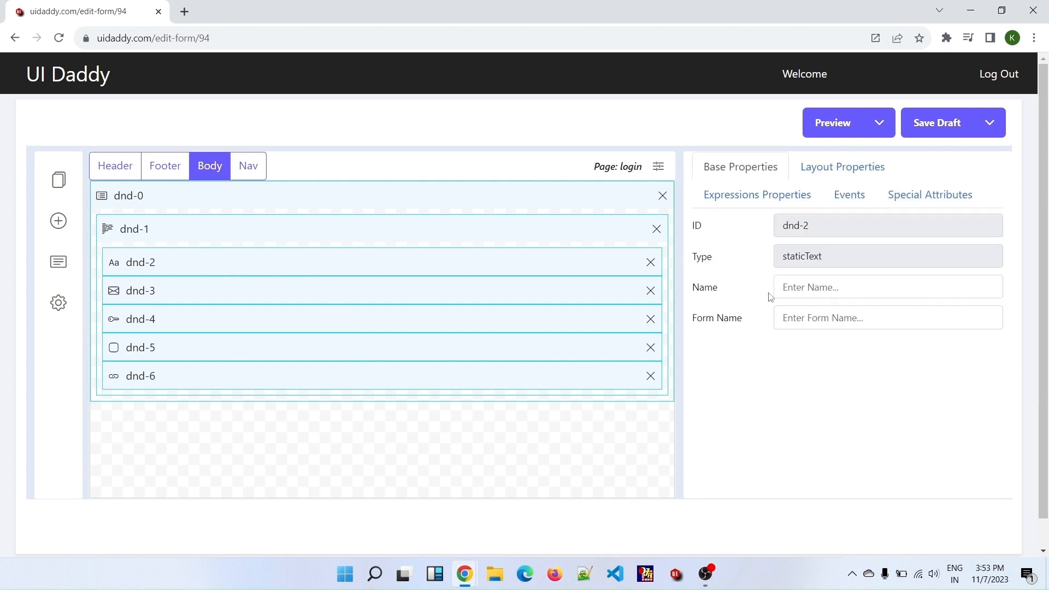
{"action": "left_click", "coordinate": [790, 290]}
{"action": "type", "text": "loginText"}
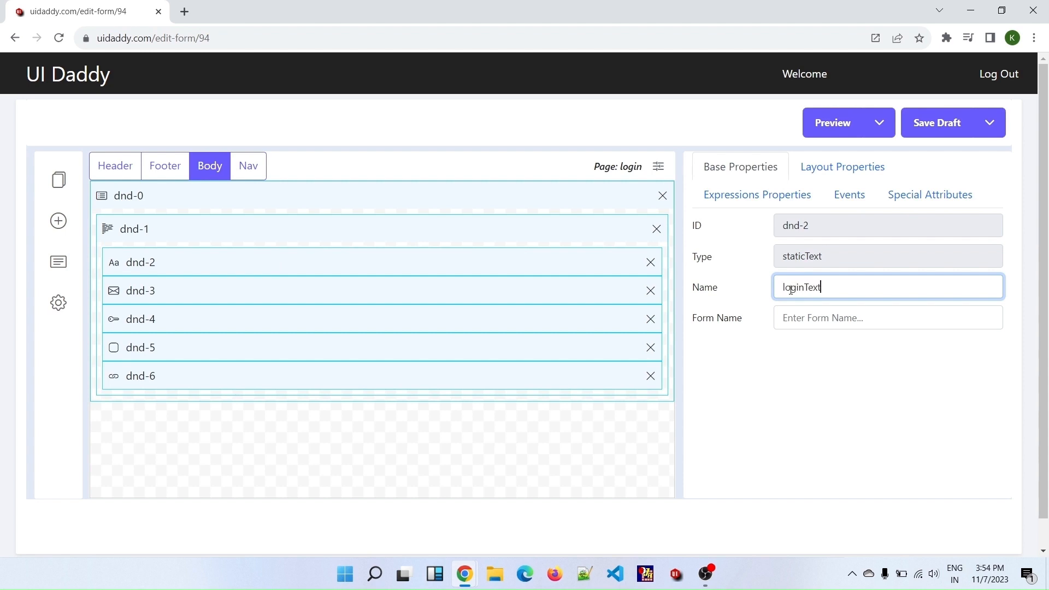
{"action": "left_click", "coordinate": [921, 199]}
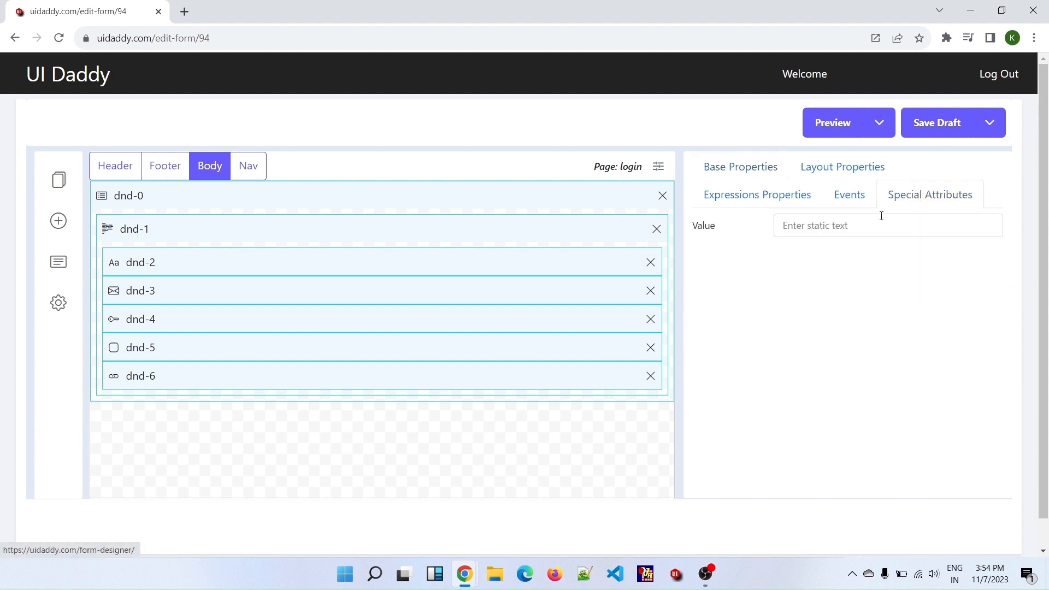
{"action": "left_click", "coordinate": [881, 228]}
{"action": "type", "text": "Log"}
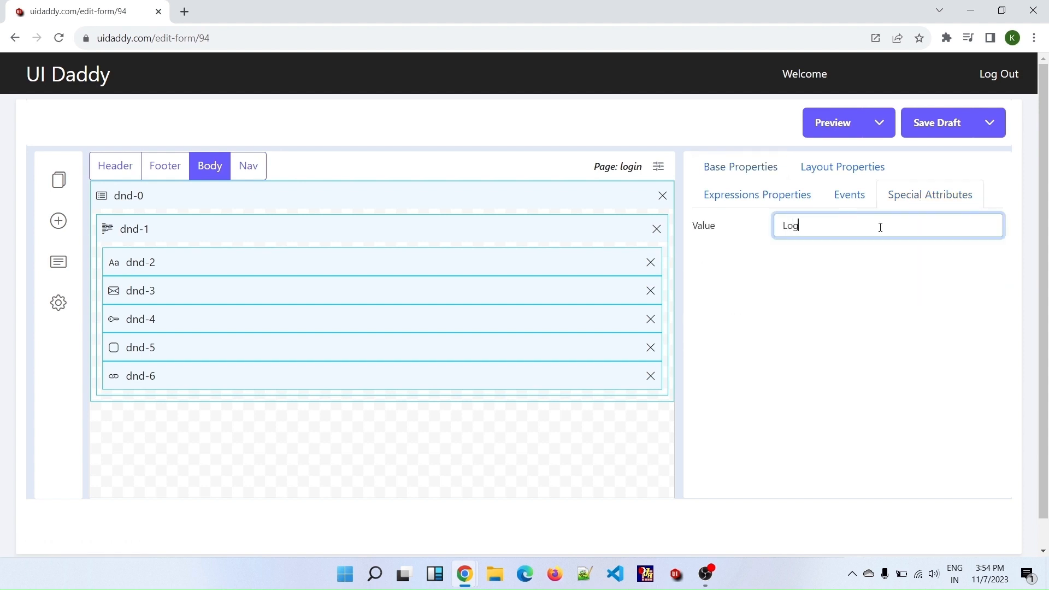
{"action": "type", "text": " In"}
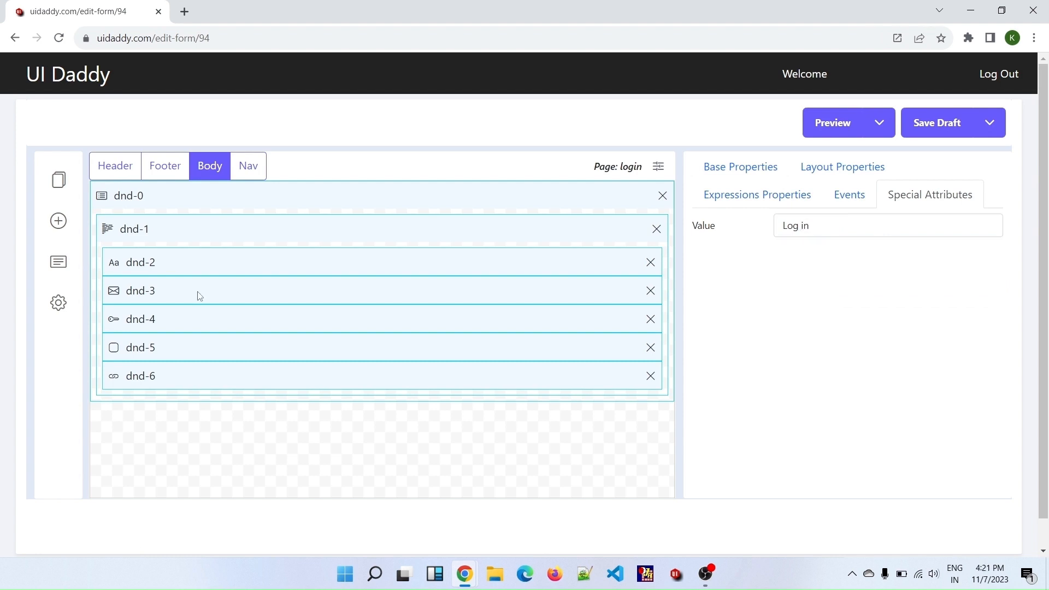
Step: Name the email widget email and the password widget password in their base properties
{"action": "left_click", "coordinate": [199, 295]}
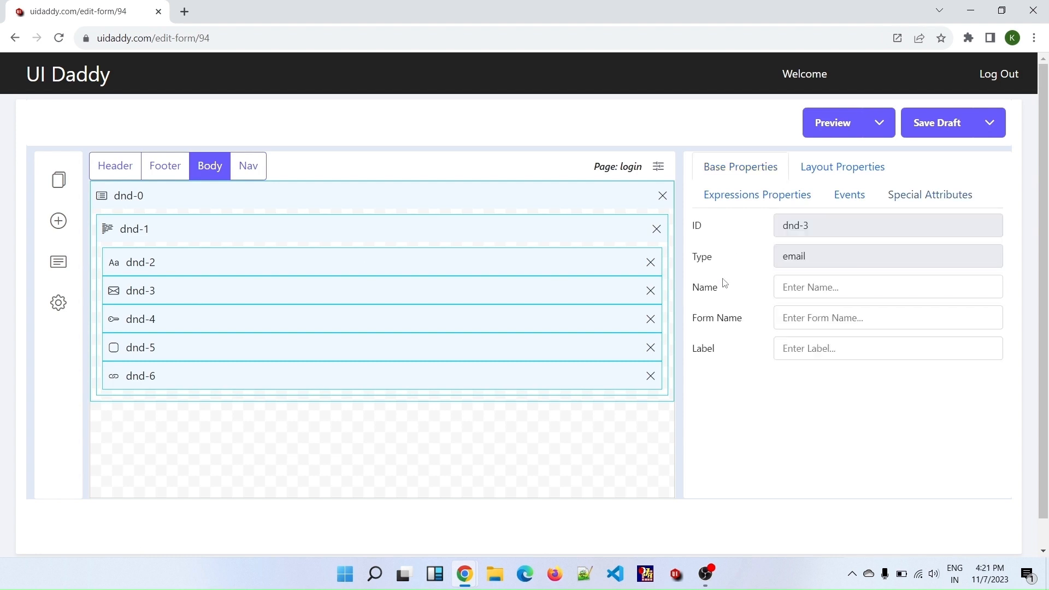
{"action": "left_click", "coordinate": [814, 287]}
{"action": "type", "text": "email"}
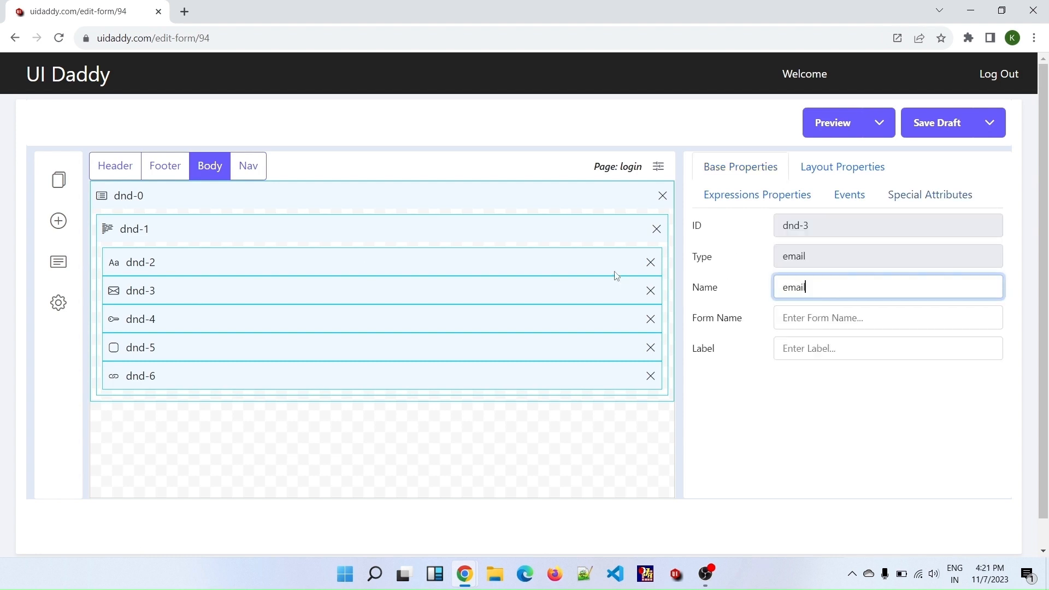
{"action": "left_click", "coordinate": [599, 317]}
{"action": "left_click", "coordinate": [817, 285]}
{"action": "type", "text": "password"}
Step: Set the email widget's placeholder to "Enter your email" in its special attributes
{"action": "left_click", "coordinate": [454, 281]}
{"action": "left_click", "coordinate": [901, 196]}
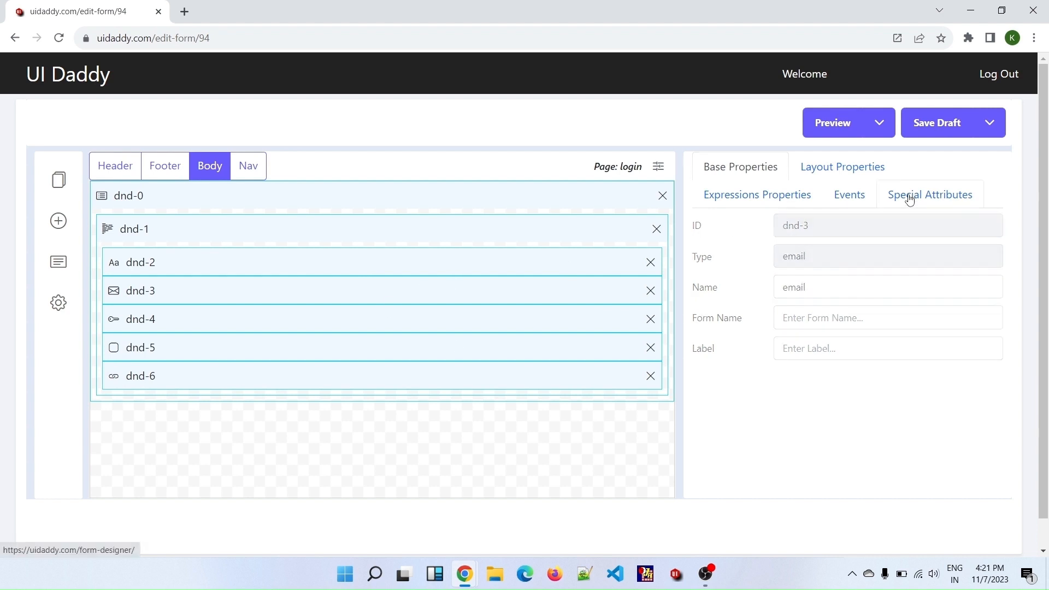
{"action": "left_click", "coordinate": [809, 268]}
{"action": "type", "text": "Enter"}
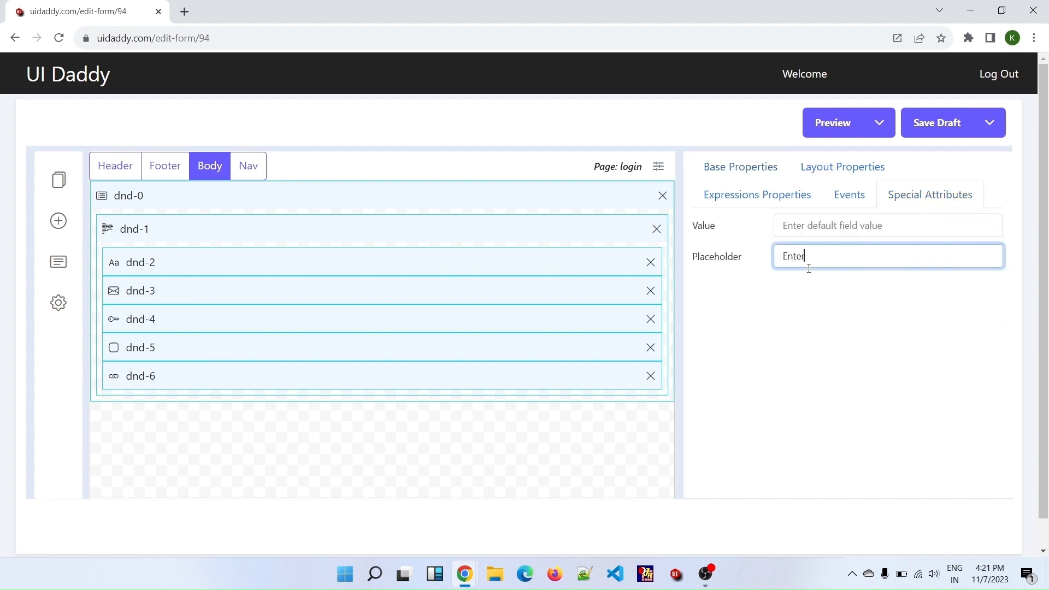
{"action": "type", "text": " your email"}
Step: Set the password widget's placeholder to "Password" in its special attributes
{"action": "left_click", "coordinate": [363, 321]}
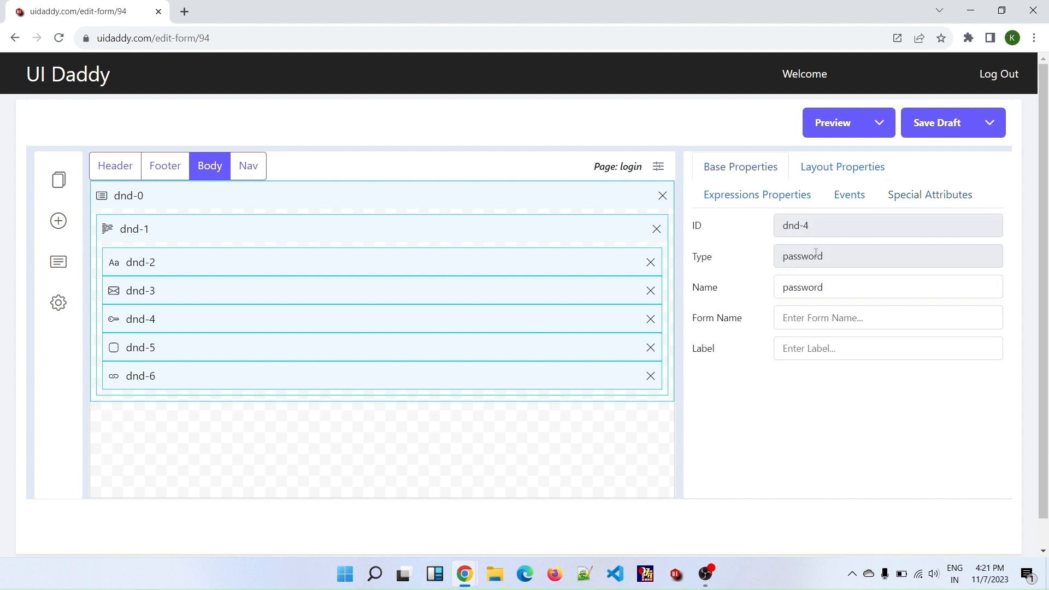
{"action": "left_click", "coordinate": [907, 196]}
{"action": "left_click", "coordinate": [824, 257]}
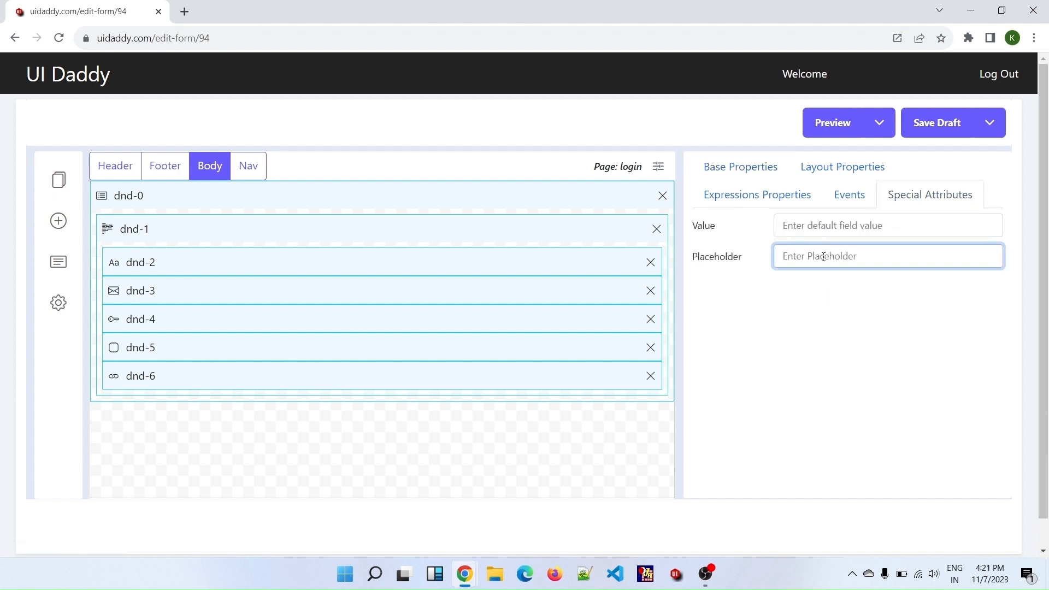
{"action": "type", "text": "p"}
{"action": "key", "text": "BackSpace"}
{"action": "type", "text": "Password"}
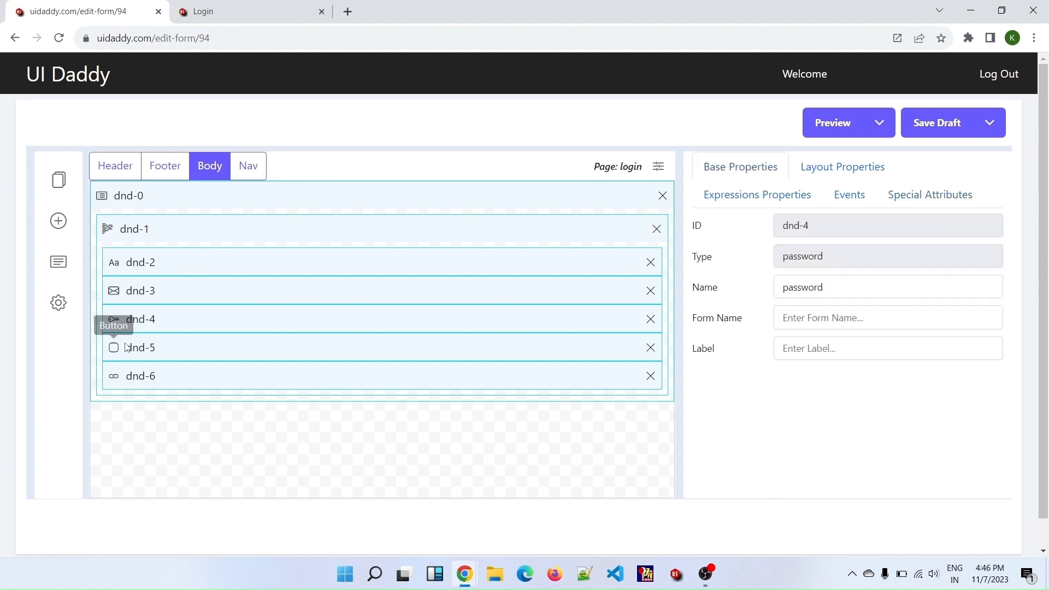
Step: Name the button widget loginButton and give it the label Login
{"action": "left_click", "coordinate": [112, 345]}
{"action": "left_click", "coordinate": [865, 285]}
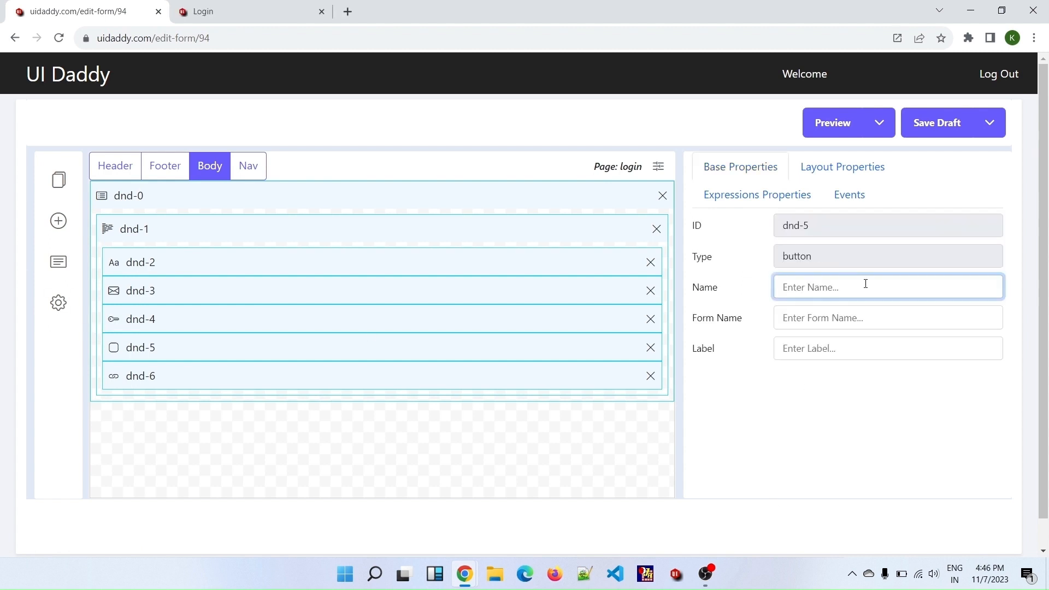
{"action": "type", "text": "loginButton"}
{"action": "left_click", "coordinate": [844, 353]}
{"action": "type", "text": "L"}
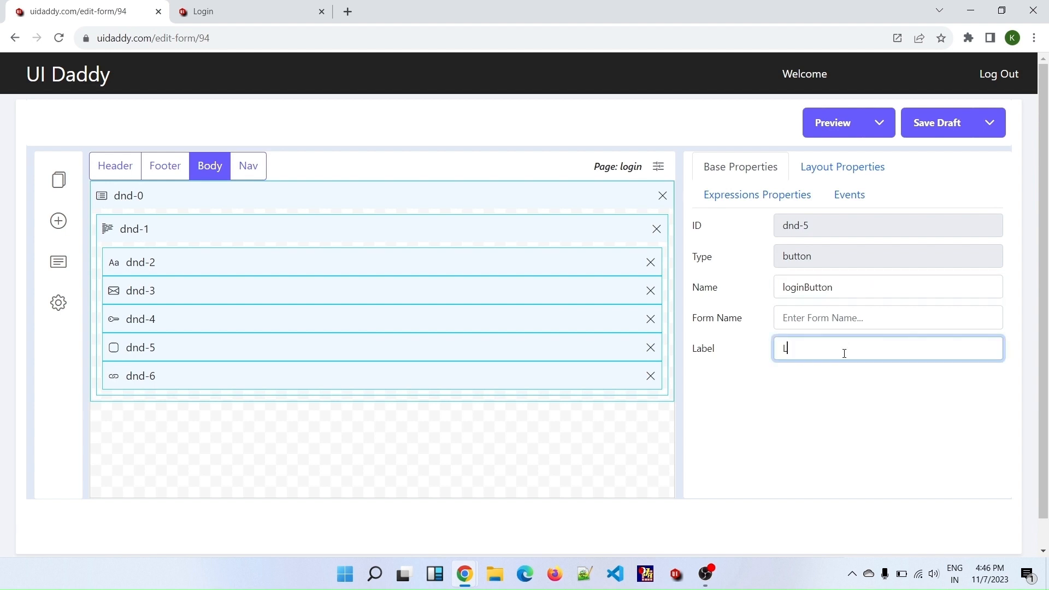
{"action": "type", "text": "ogin"}
{"action": "left_click", "coordinate": [243, 355]}
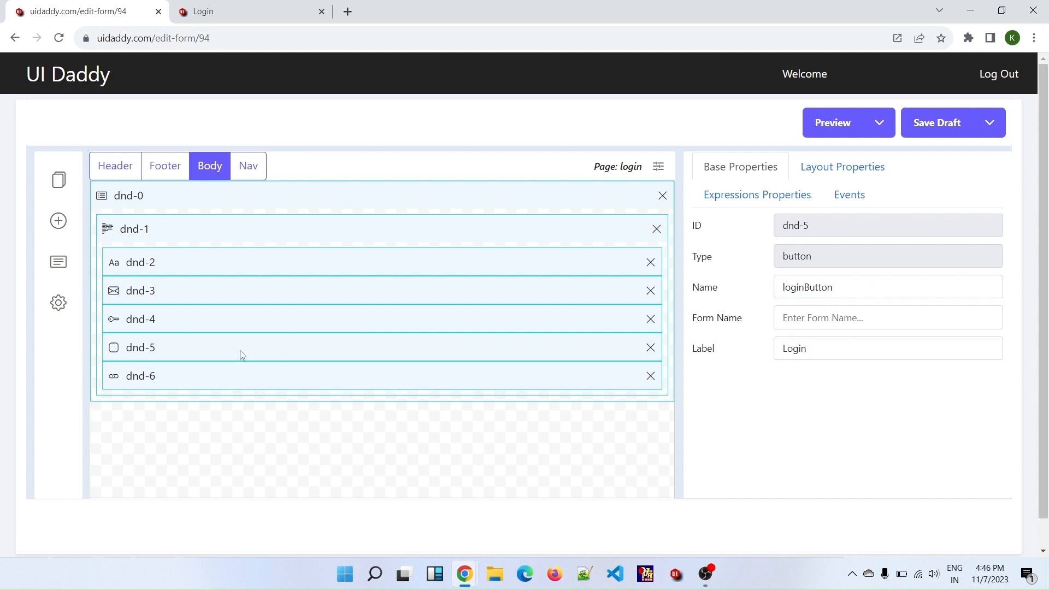
Step: Name the hyperlink widget forgetPasswordLink and give it the label "Forget password?"
{"action": "left_click", "coordinate": [258, 375]}
{"action": "left_click", "coordinate": [779, 317]}
{"action": "left_click", "coordinate": [780, 283]}
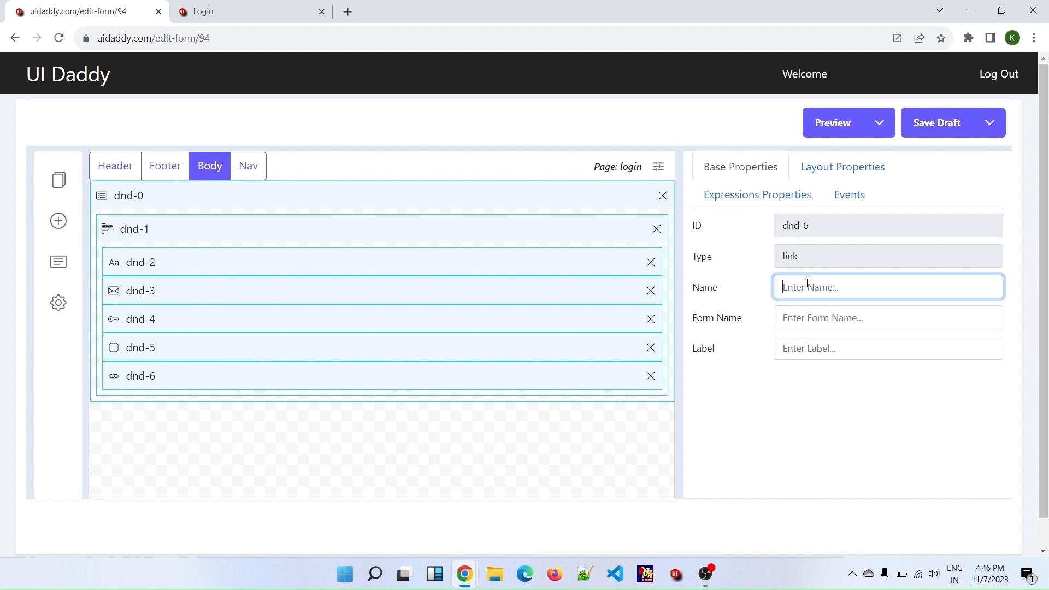
{"action": "type", "text": "forgetPasswordLink"}
{"action": "left_click", "coordinate": [796, 352]}
{"action": "type", "text": "Forge"}
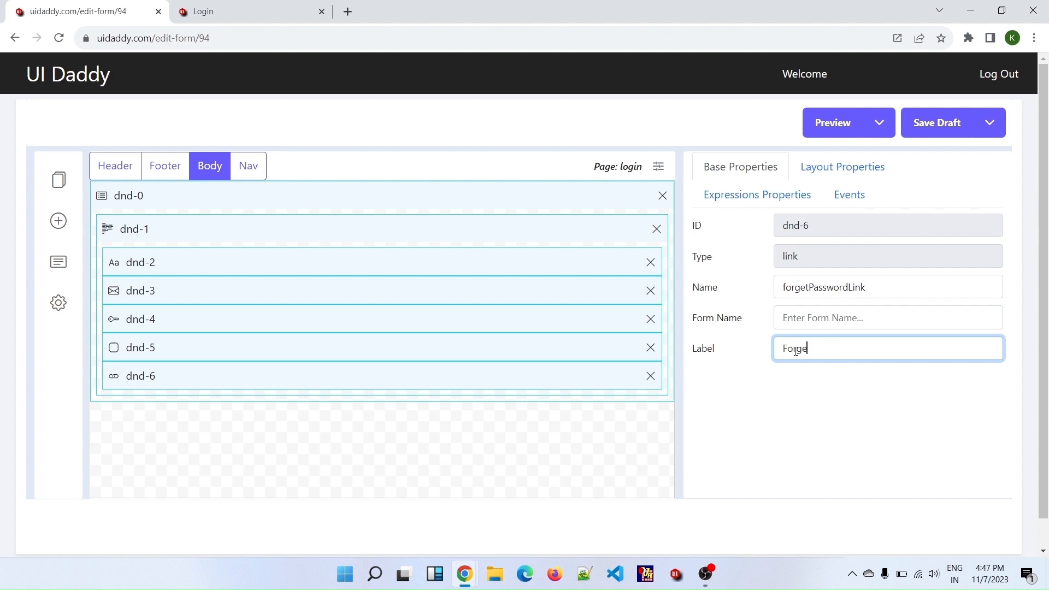
{"action": "type", "text": "t Password?"}
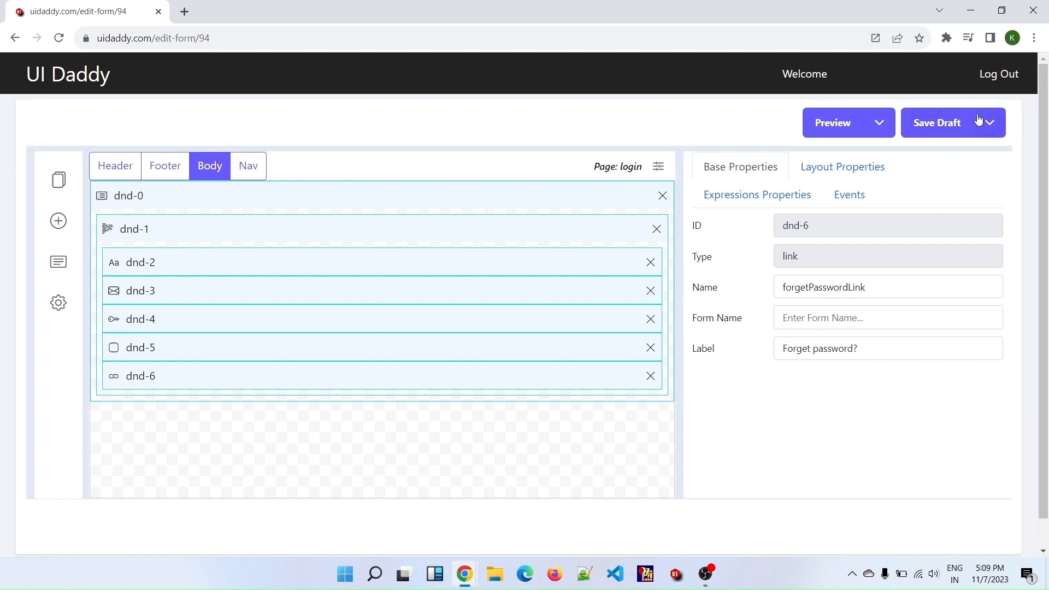
Step: Save and build the form, return to the projects dashboard and refresh ProjectOne's build status
{"action": "left_click", "coordinate": [989, 123]}
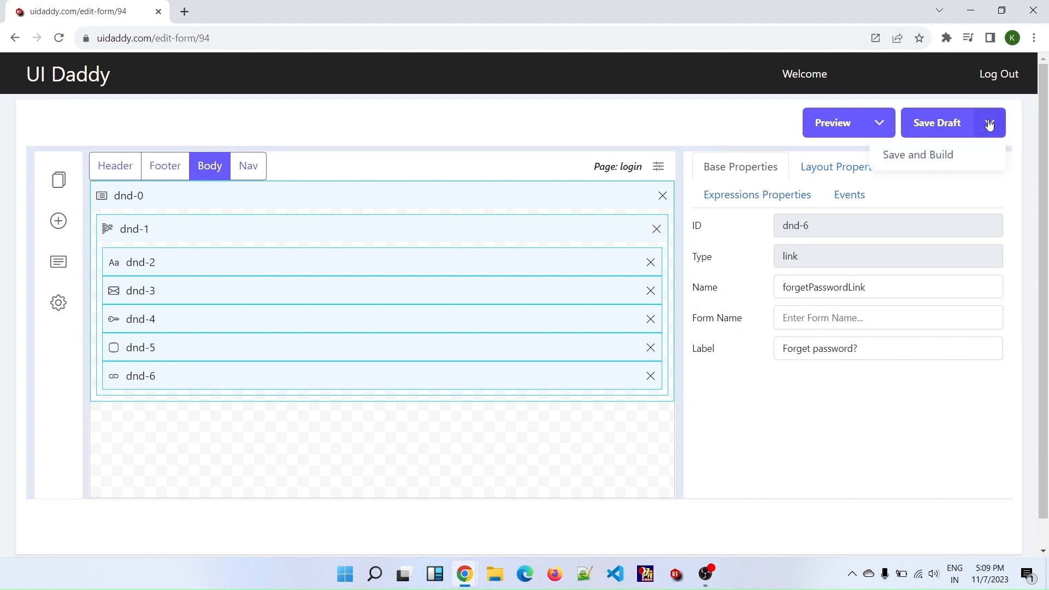
{"action": "left_click", "coordinate": [923, 156]}
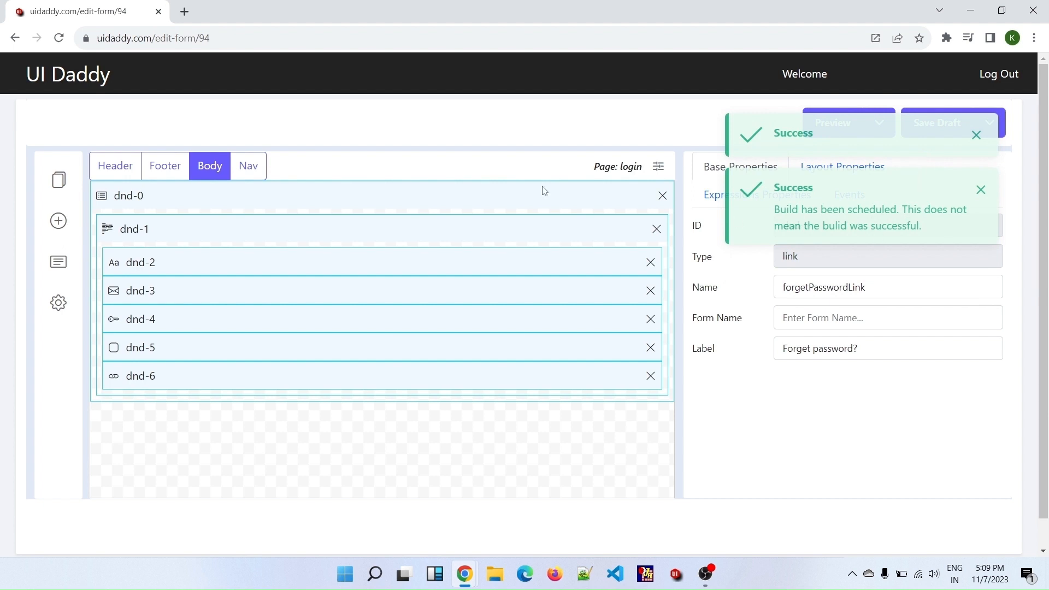
{"action": "left_click", "coordinate": [15, 40]}
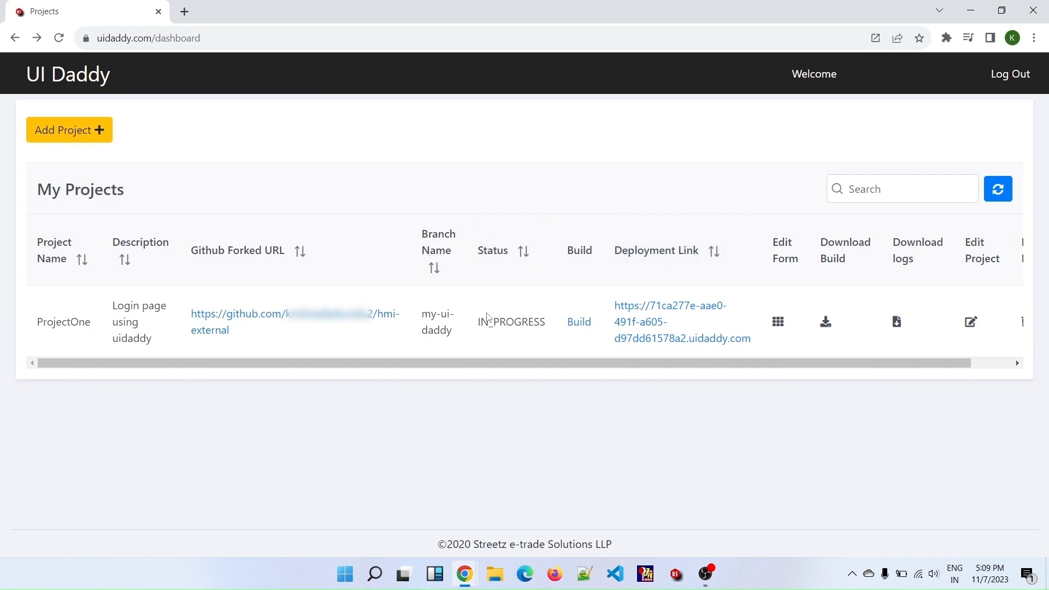
{"action": "left_click_drag", "start_coordinate": [479, 322], "coordinate": [552, 326]}
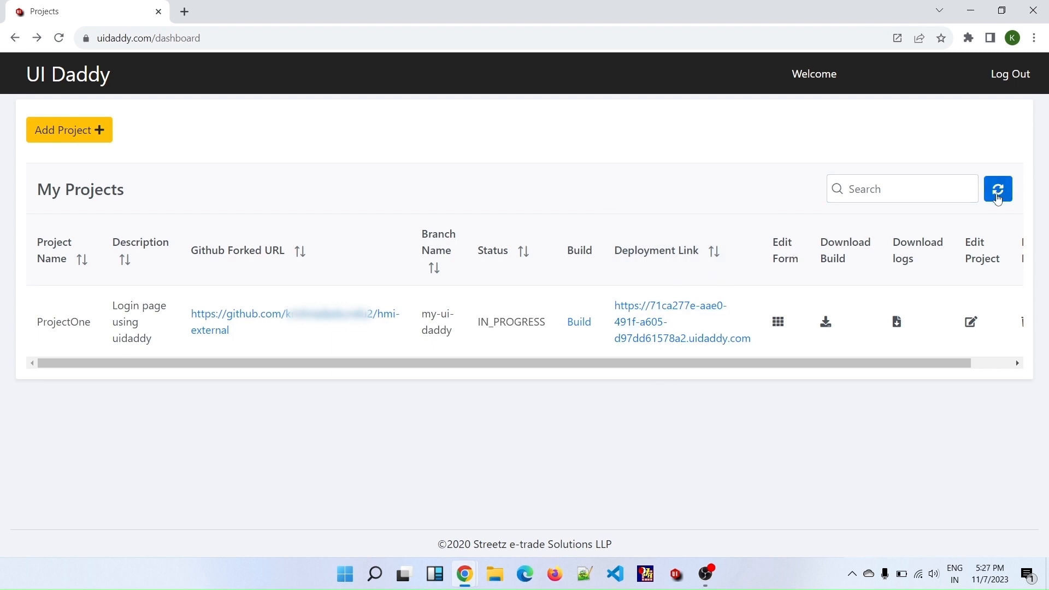
{"action": "left_click", "coordinate": [995, 196]}
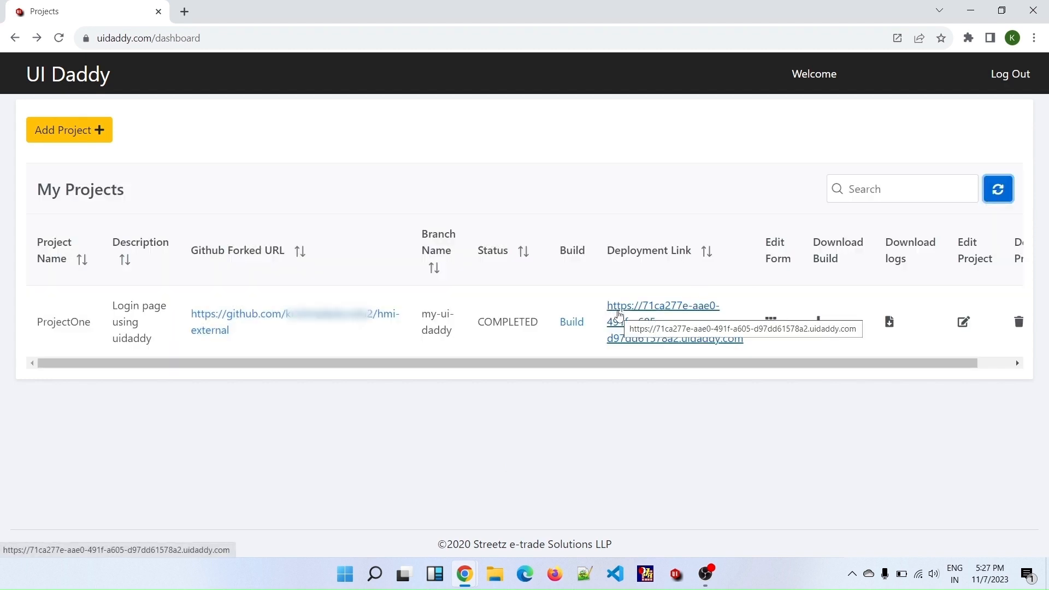
Step: Open ProjectOne's deployment link and go to the deployed site's /login page
{"action": "left_click", "coordinate": [619, 316]}
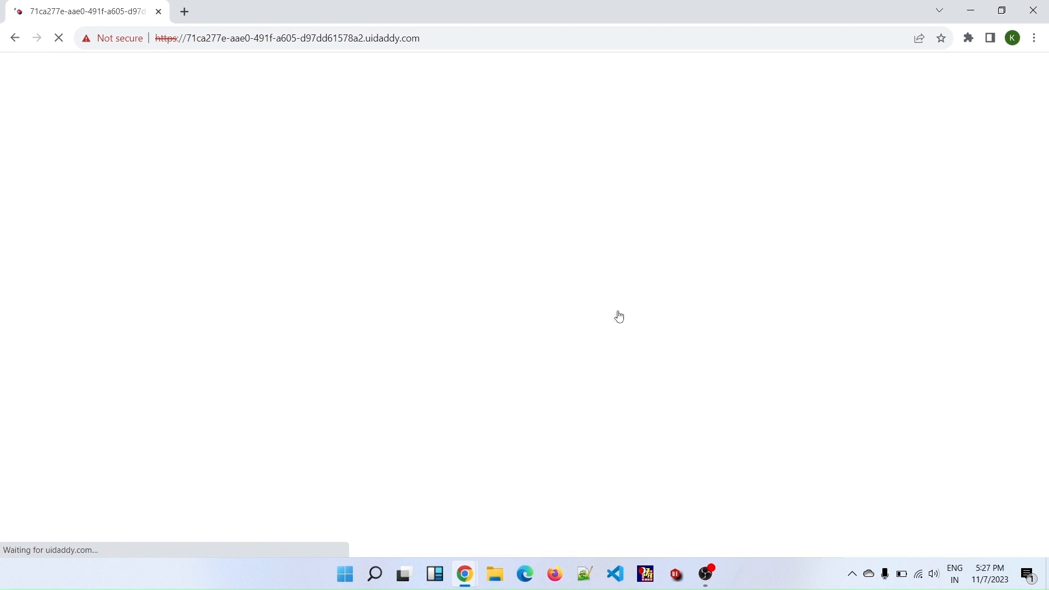
{"action": "left_click", "coordinate": [489, 37]}
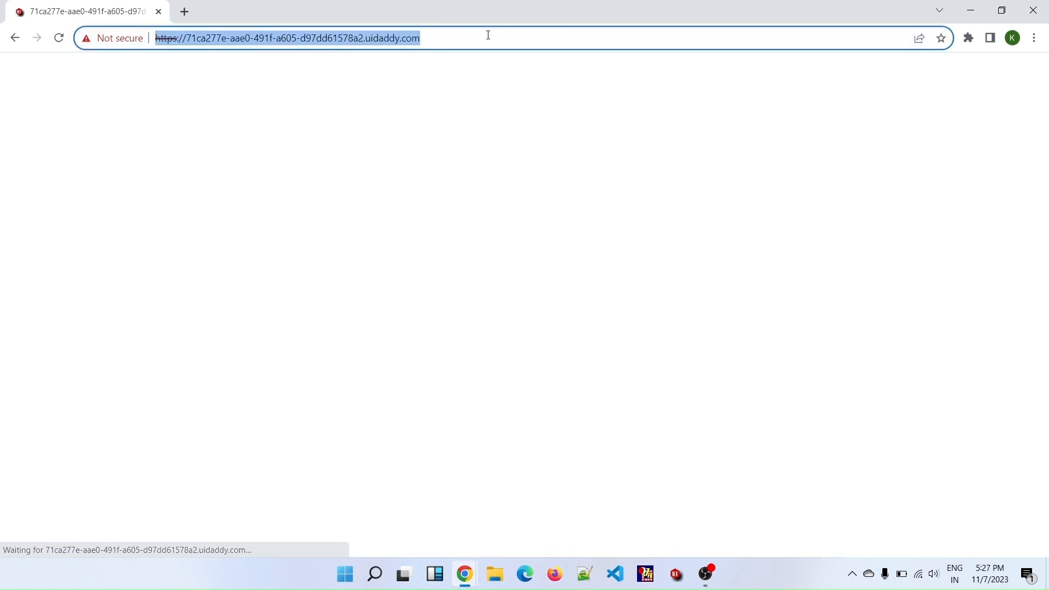
{"action": "left_click", "coordinate": [490, 38]}
{"action": "type", "text": "/"}
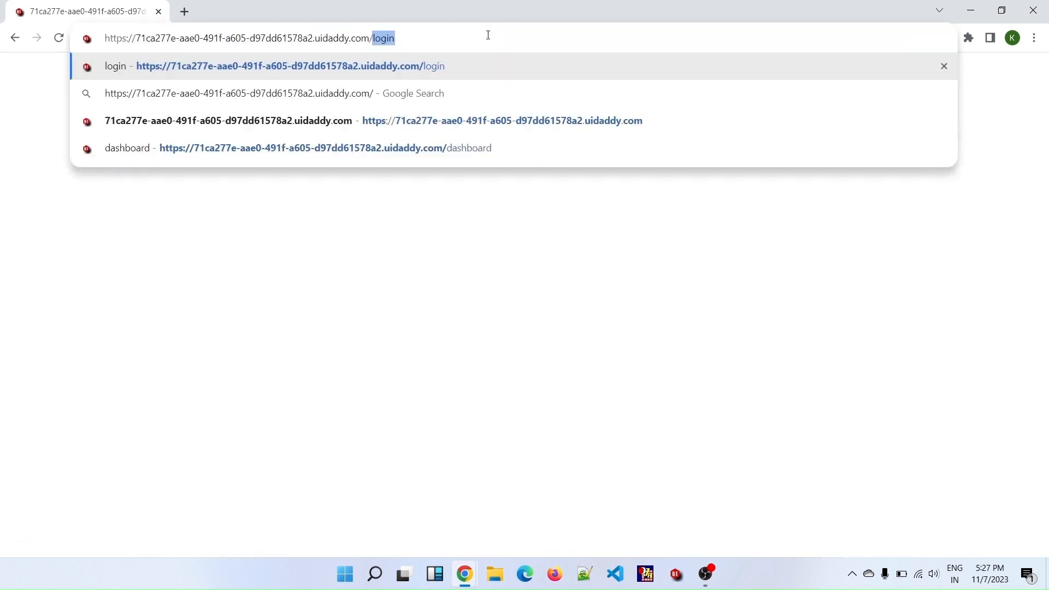
{"action": "key", "text": "Return"}
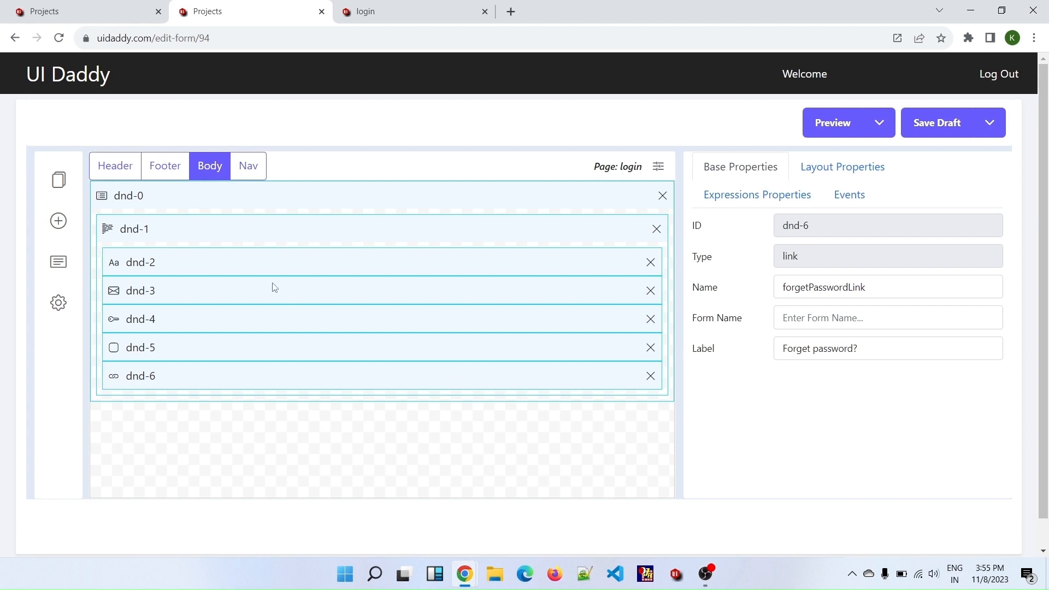
Step: Give the form block dnd-0 the custom class section-card__center and save the draft
{"action": "left_click", "coordinate": [264, 203]}
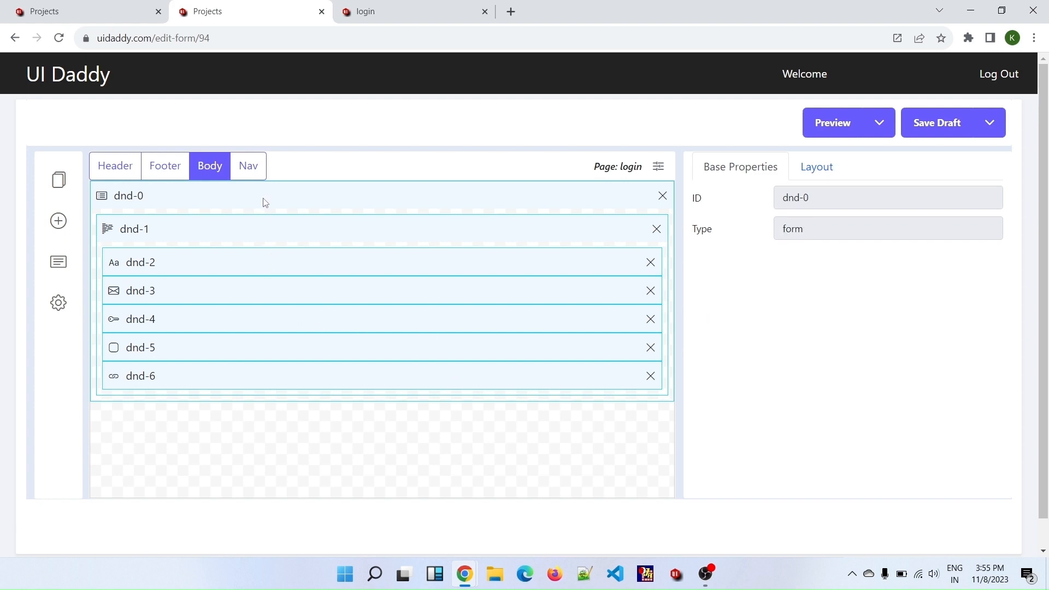
{"action": "left_click", "coordinate": [817, 170]}
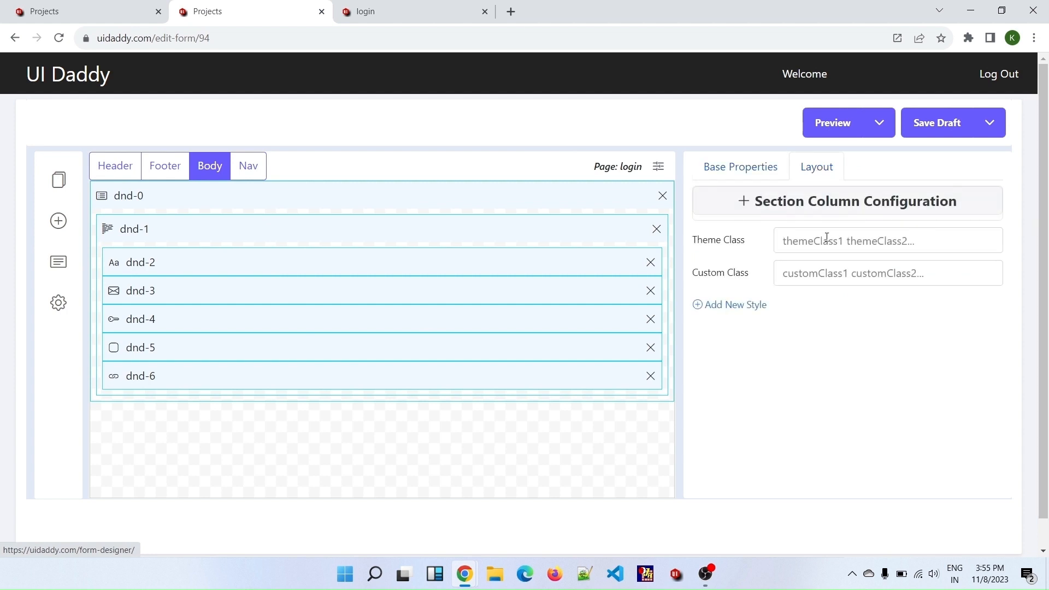
{"action": "left_click", "coordinate": [828, 277]}
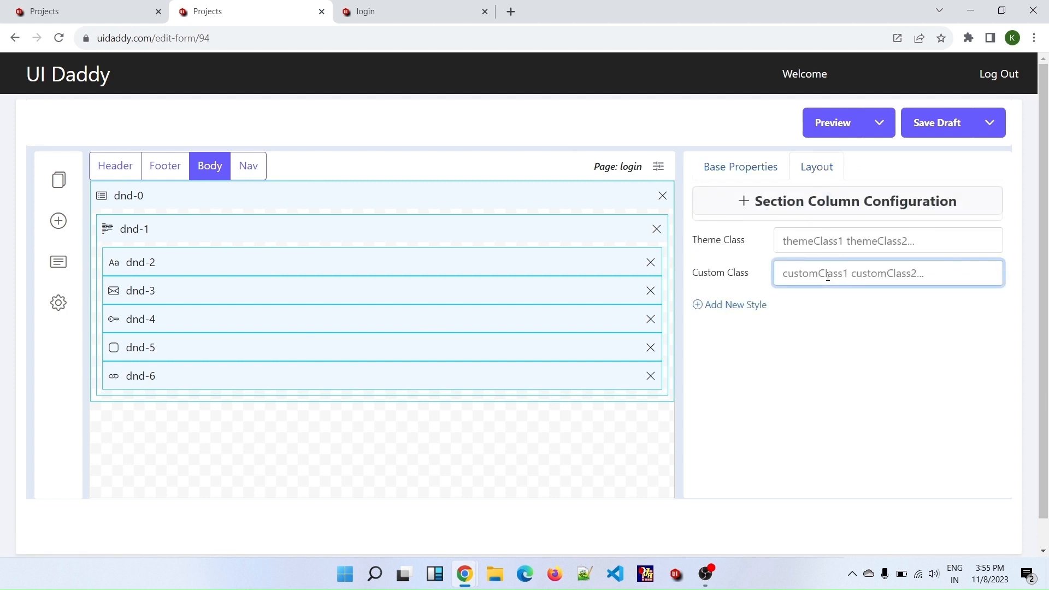
{"action": "type", "text": "section-card__center"}
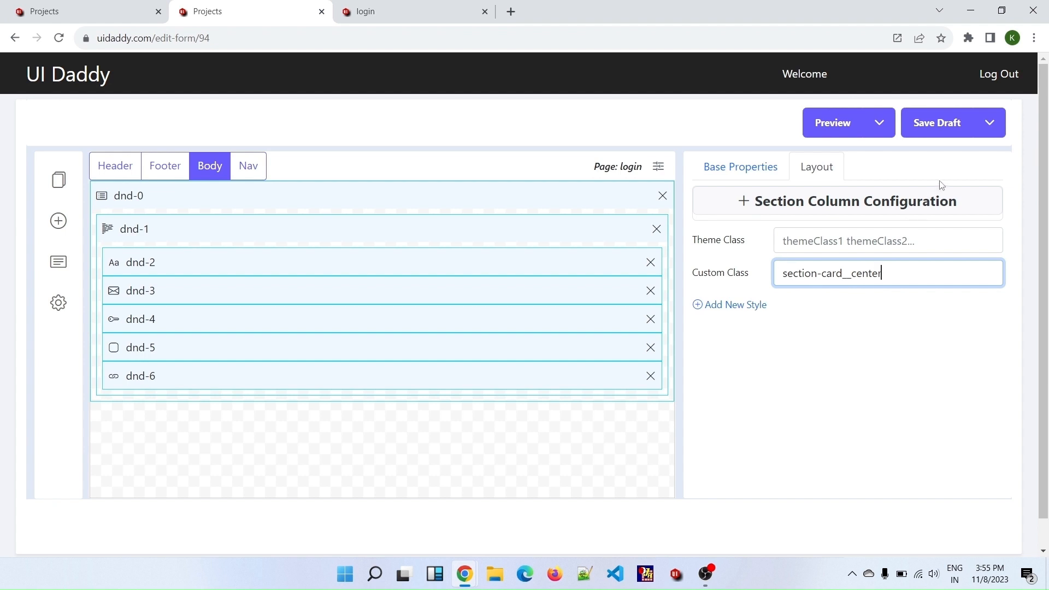
{"action": "left_click", "coordinate": [939, 124]}
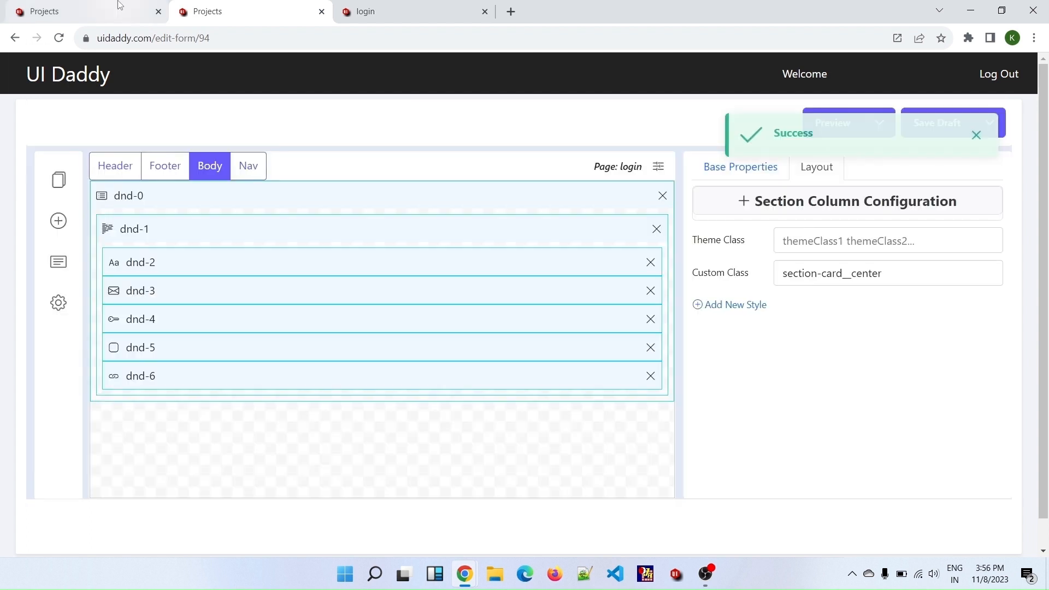
Step: Rebuild ProjectOne from the projects dashboard, refreshing its build status, and reload the deployed /login page
{"action": "left_click", "coordinate": [117, 7]}
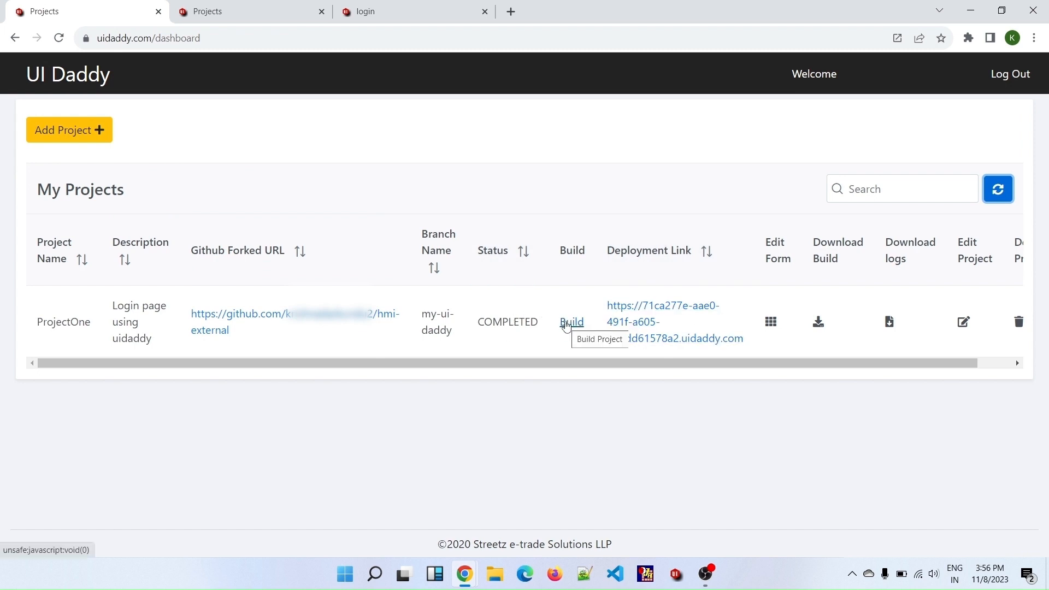
{"action": "left_click", "coordinate": [568, 323]}
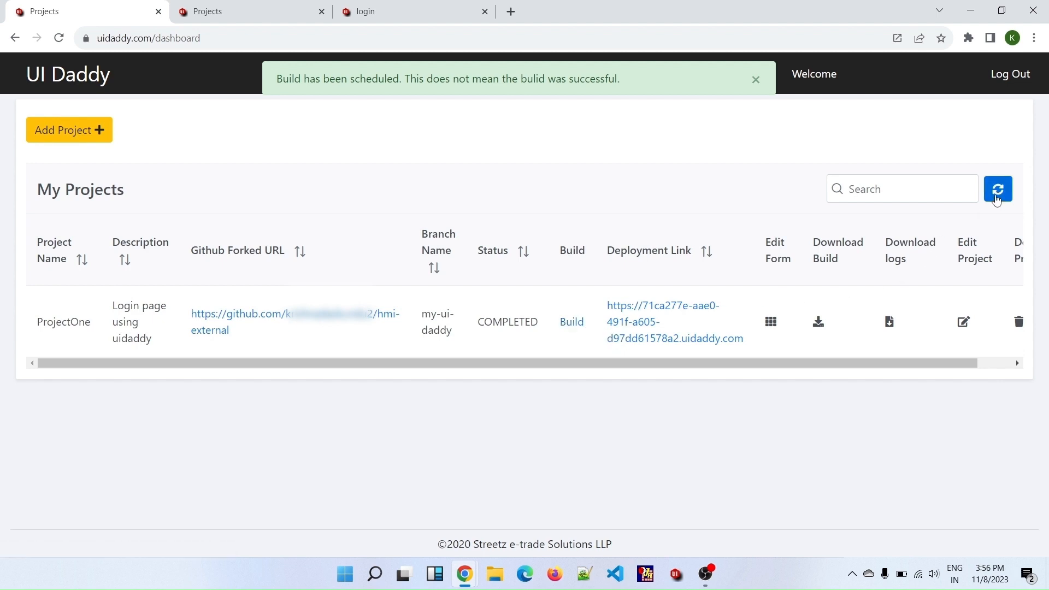
{"action": "left_click", "coordinate": [998, 199]}
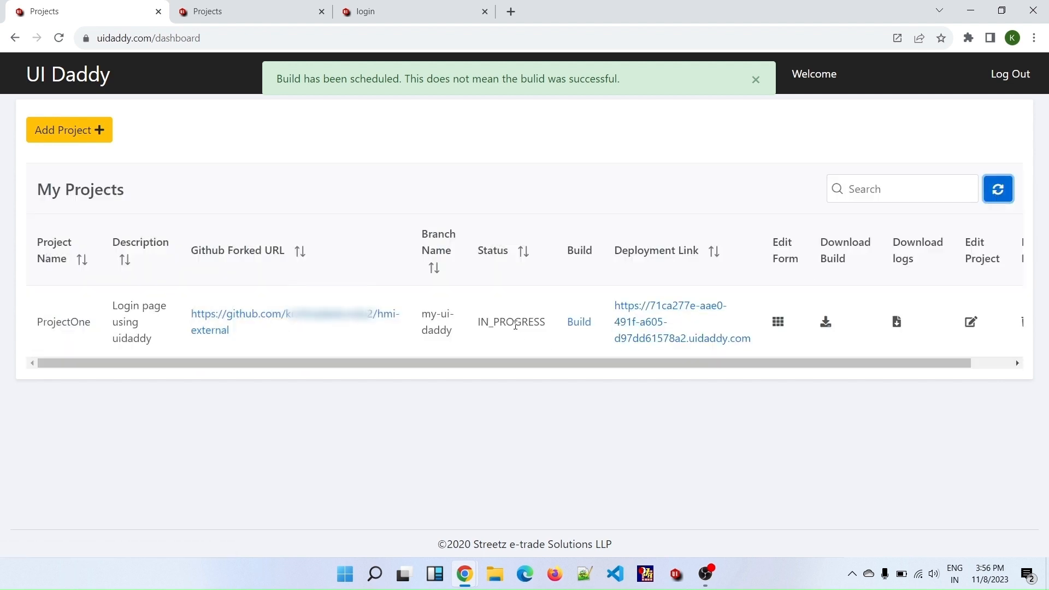
{"action": "double_click", "coordinate": [516, 323]}
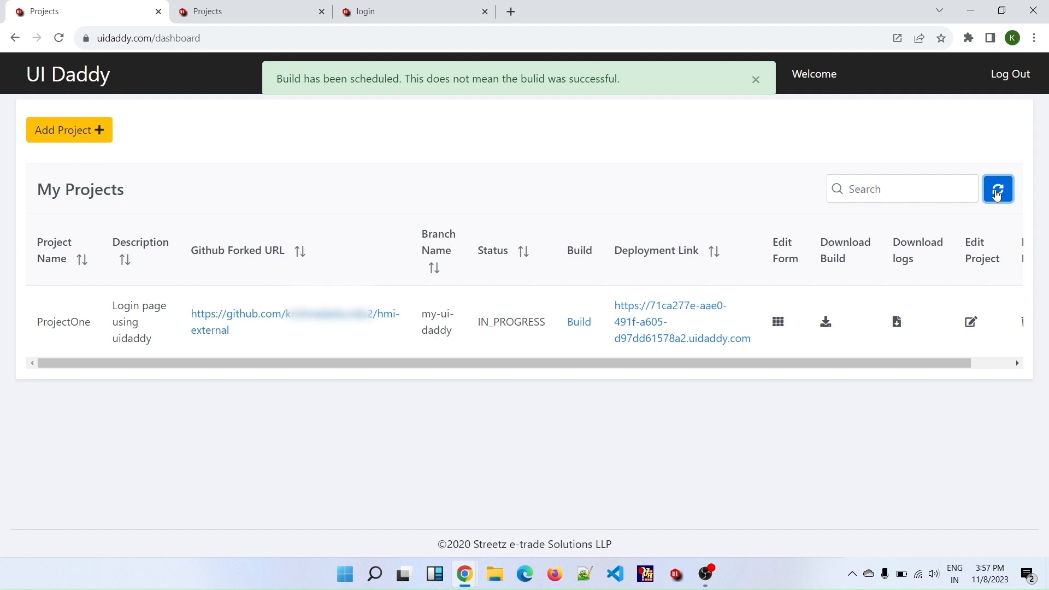
{"action": "left_click", "coordinate": [998, 194]}
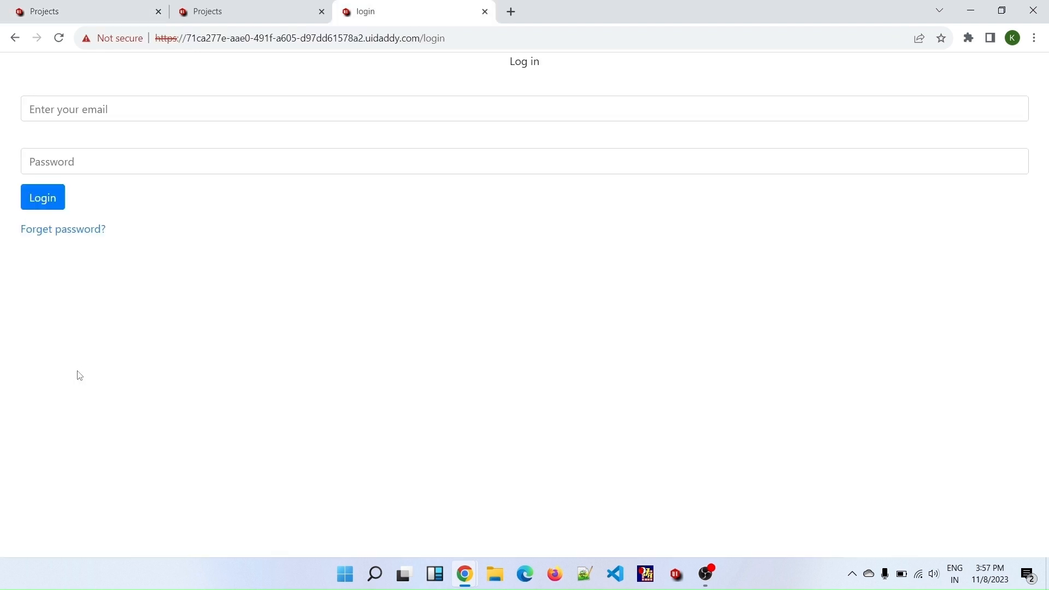
{"action": "left_click_drag", "start_coordinate": [507, 61], "coordinate": [560, 66]}
{"action": "left_click", "coordinate": [61, 43]}
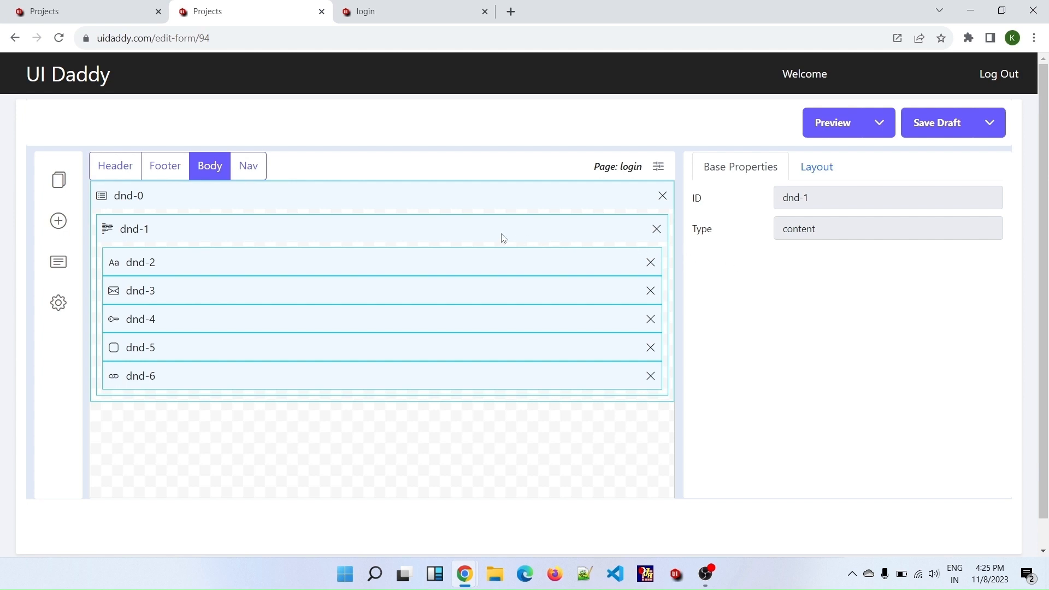
Step: Give the content block dnd-1 the custom class element-child
{"action": "left_click", "coordinate": [804, 176]}
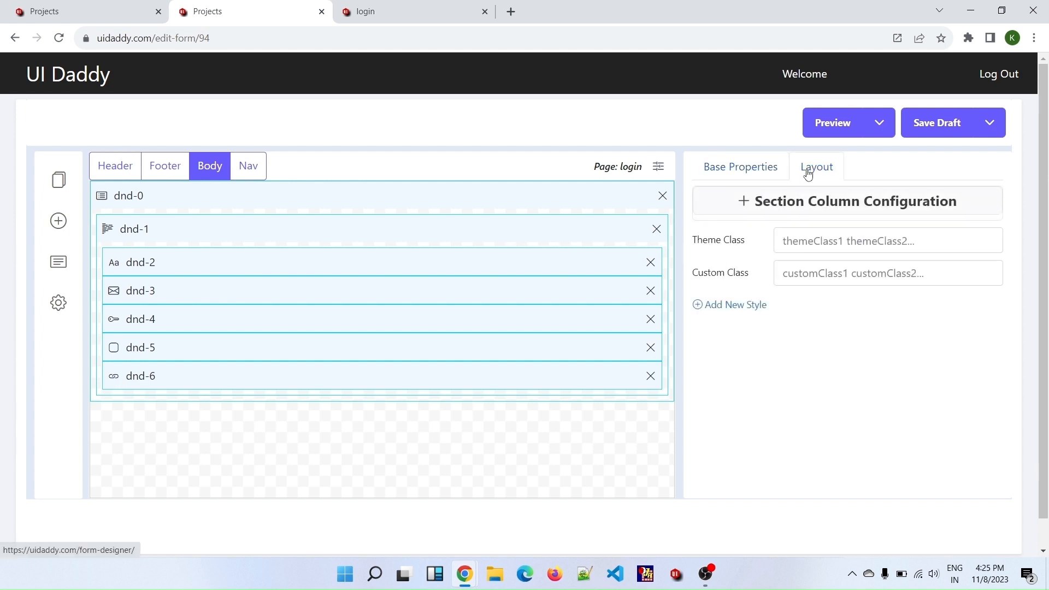
{"action": "left_click", "coordinate": [823, 266]}
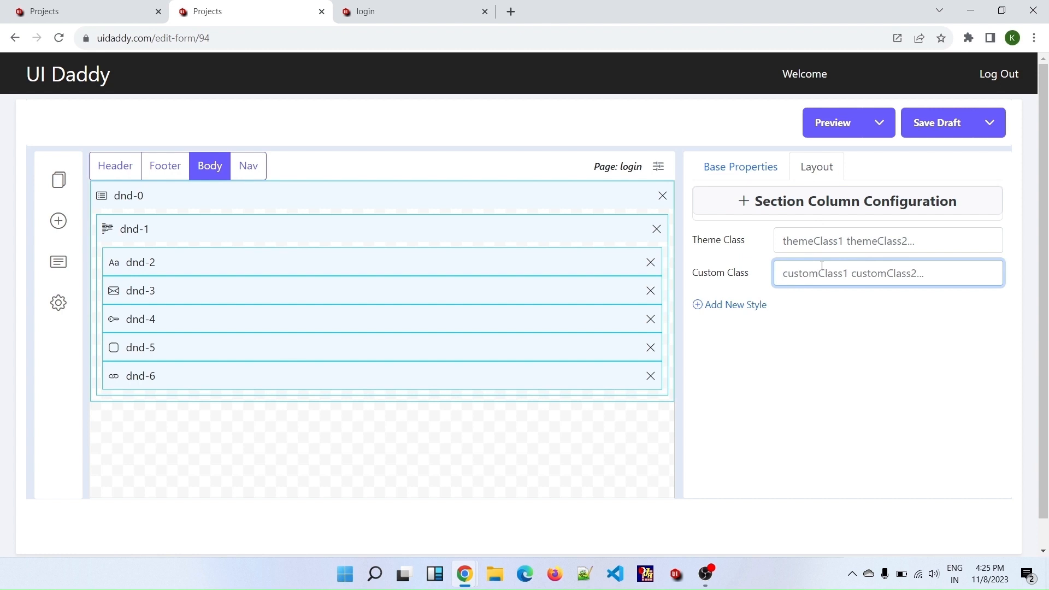
{"action": "type", "text": ".element-child"}
{"action": "key", "text": "BackSpace"}
Step: Add a new style rule for .element-child to dnd-1 with the property width set to 100%
{"action": "left_click", "coordinate": [738, 305]}
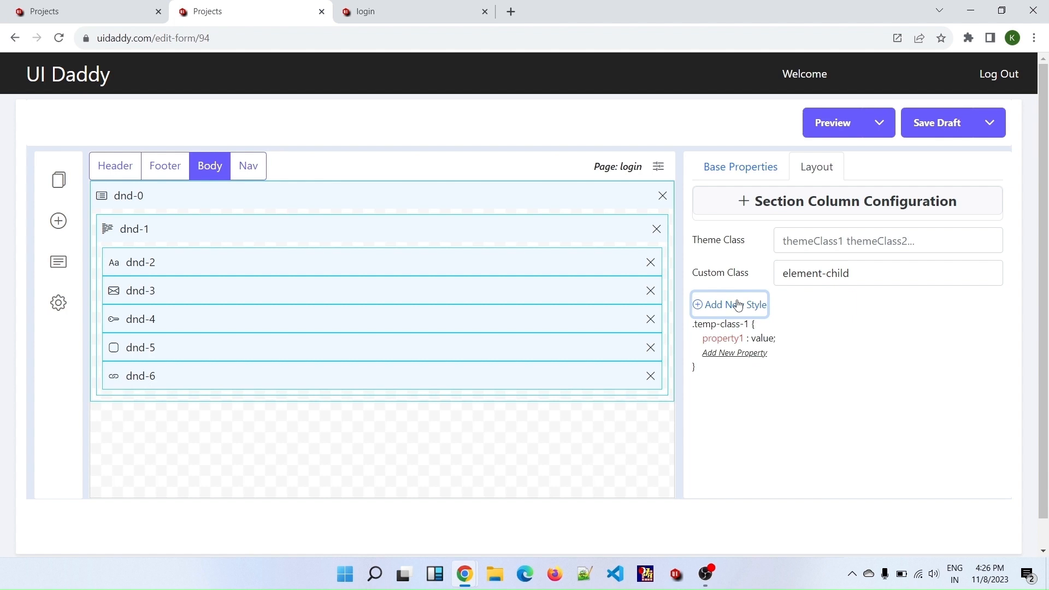
{"action": "left_click", "coordinate": [696, 328]}
{"action": "type", "text": "element-child"}
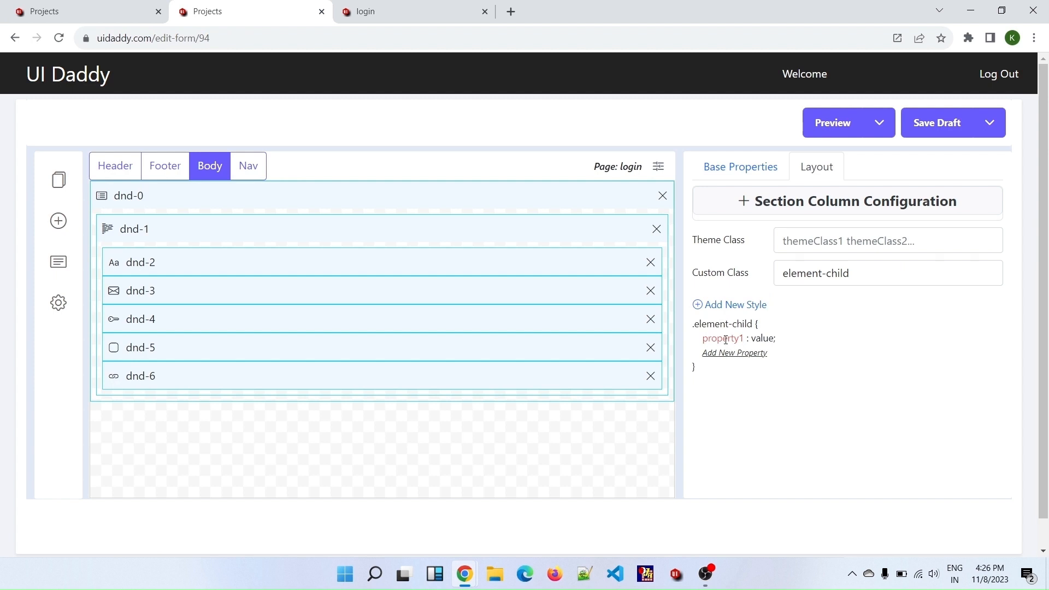
{"action": "left_click", "coordinate": [726, 340]}
{"action": "type", "text": "hidth"}
{"action": "left_click", "coordinate": [744, 339]}
{"action": "type", "text": "100%"}
{"action": "left_click", "coordinate": [795, 357]}
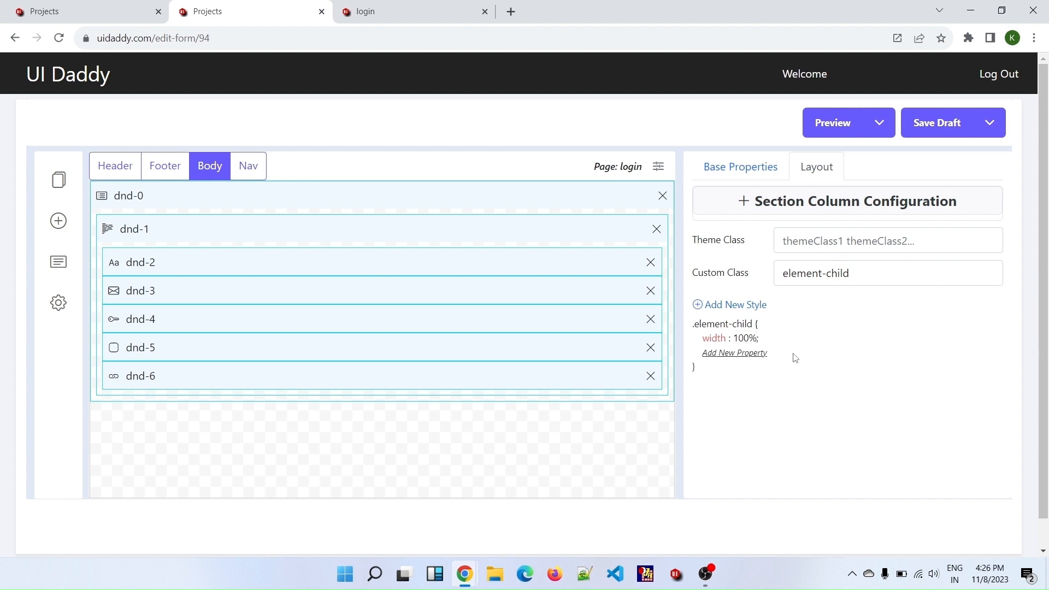
{"action": "left_click", "coordinate": [749, 353]}
{"action": "left_click", "coordinate": [730, 355]}
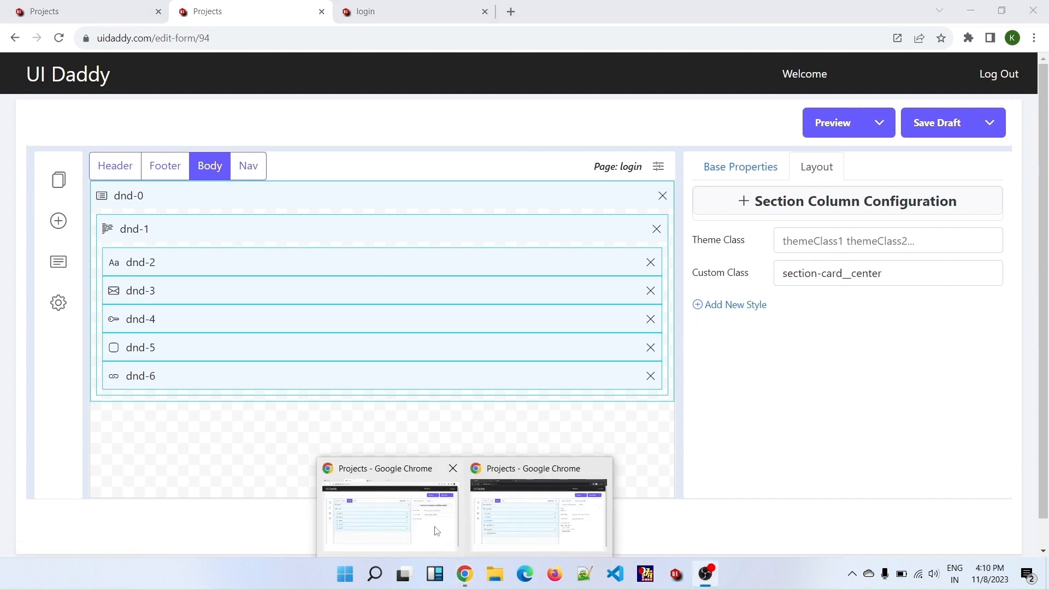
Step: Examine the static text dnd-2's custom class and style rules, including the selector with .dynamic-style-child
{"action": "left_click", "coordinate": [437, 531]}
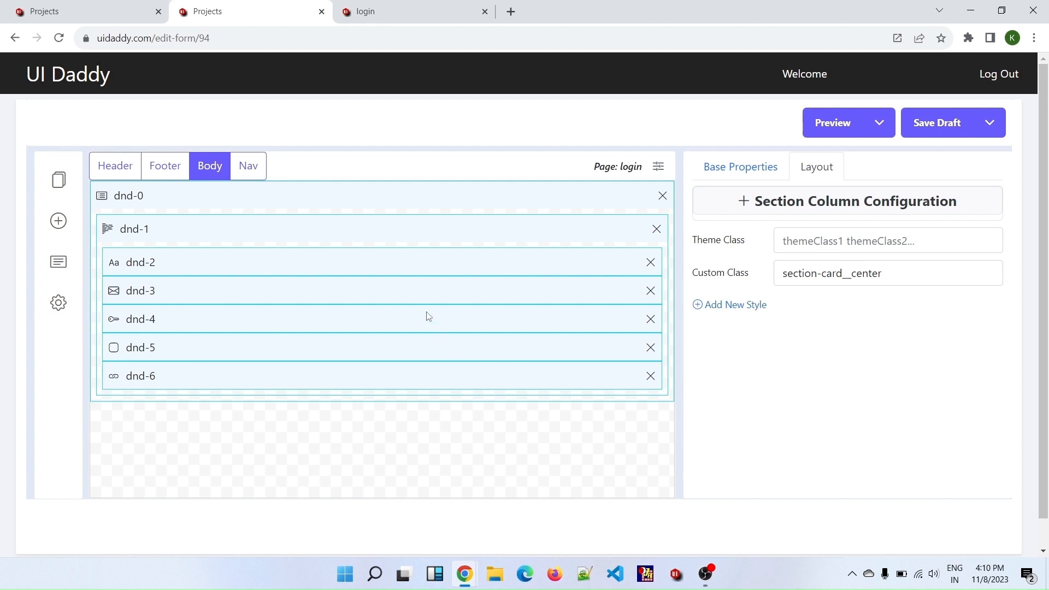
{"action": "left_click", "coordinate": [323, 260]}
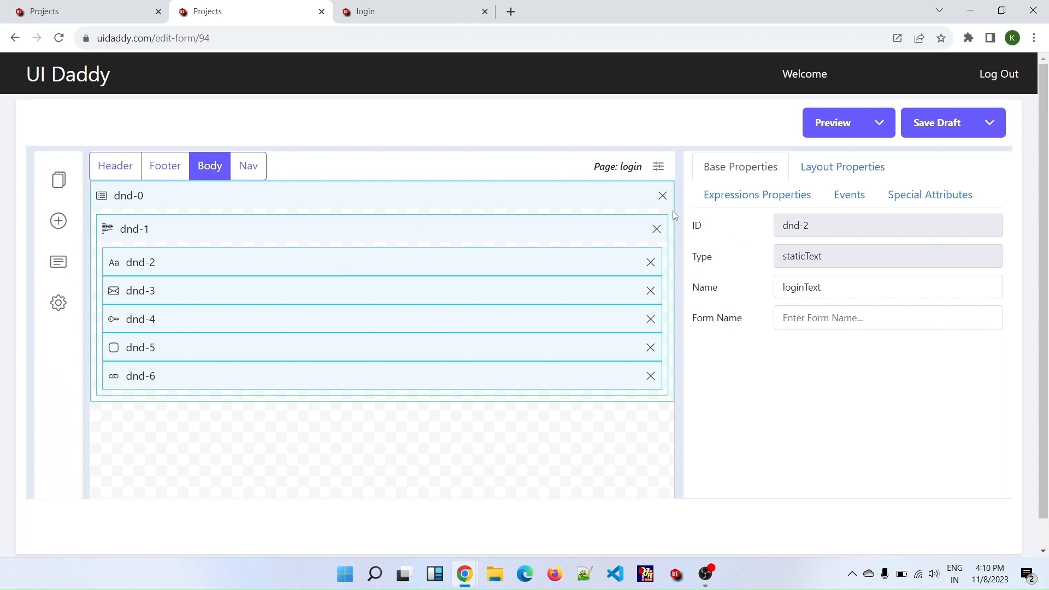
{"action": "left_click", "coordinate": [830, 170]}
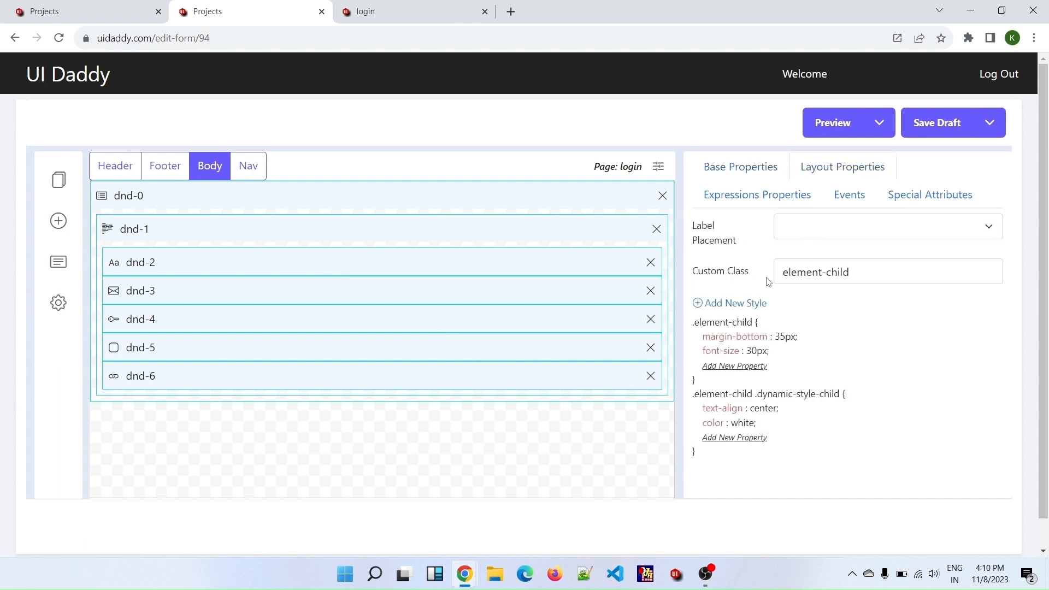
{"action": "left_click_drag", "start_coordinate": [698, 271], "coordinate": [869, 267]}
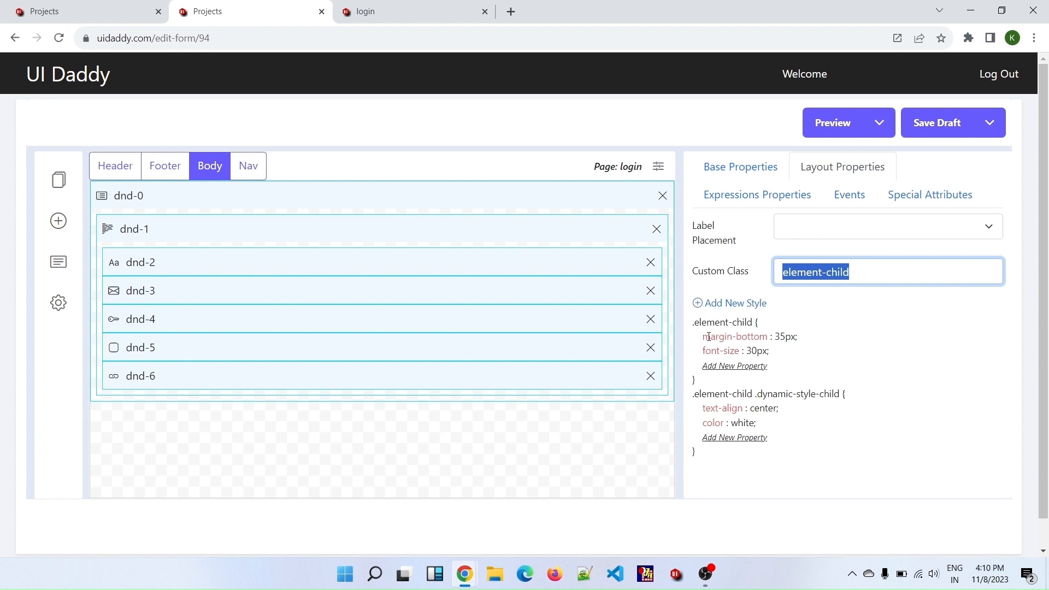
{"action": "left_click", "coordinate": [726, 322]}
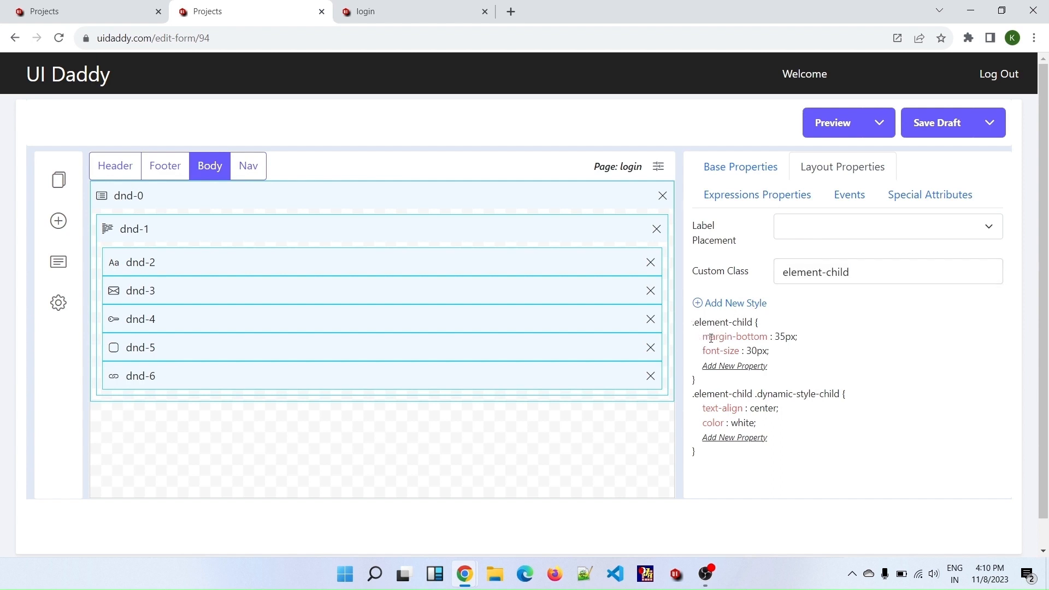
{"action": "left_click", "coordinate": [711, 337]}
{"action": "left_click", "coordinate": [773, 358]}
{"action": "left_click", "coordinate": [756, 395]}
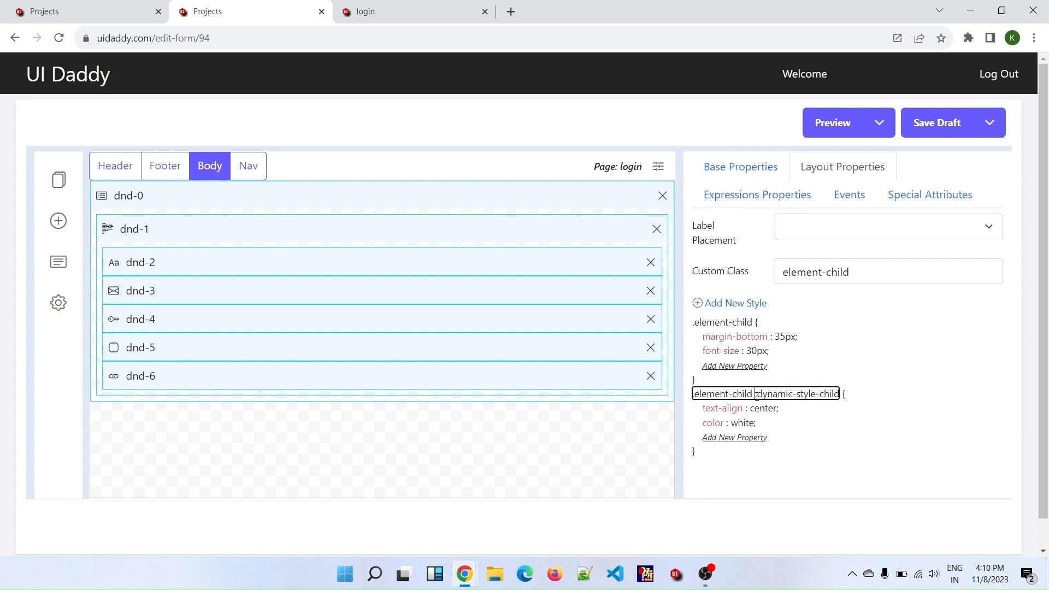
{"action": "left_click_drag", "start_coordinate": [756, 396], "coordinate": [841, 394]}
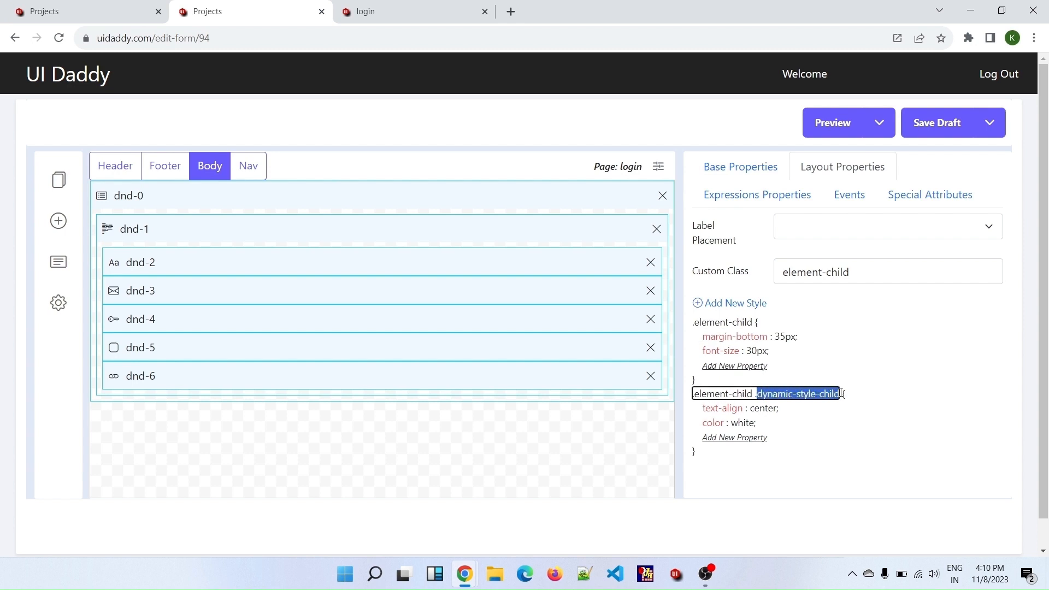
Step: Inspect the class of the "Log in" text's span in the deployed page's HTML and return to the form editor
{"action": "left_click", "coordinate": [398, 7]}
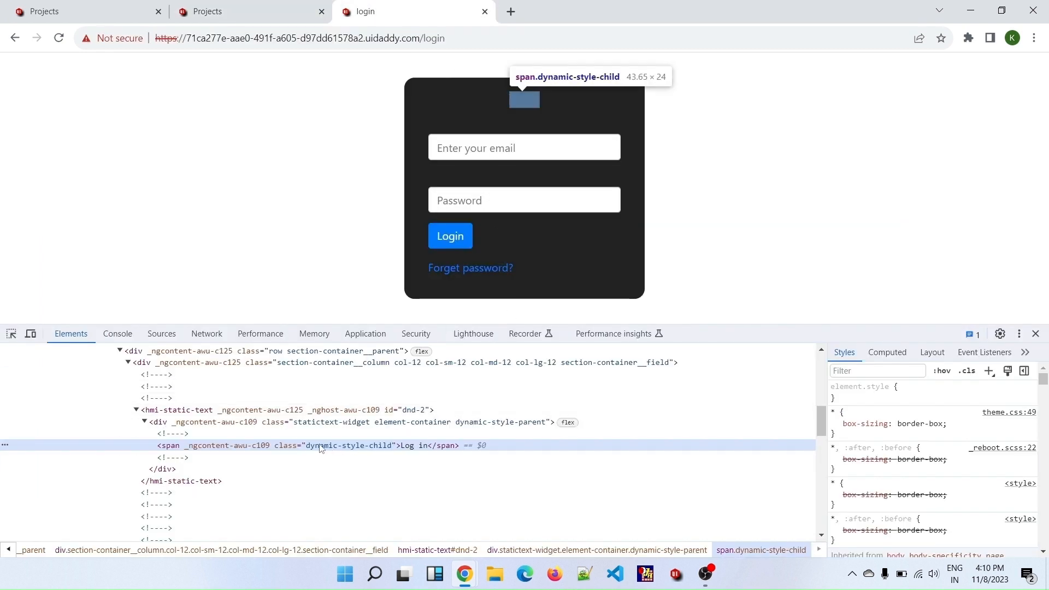
{"action": "double_click", "coordinate": [321, 447]}
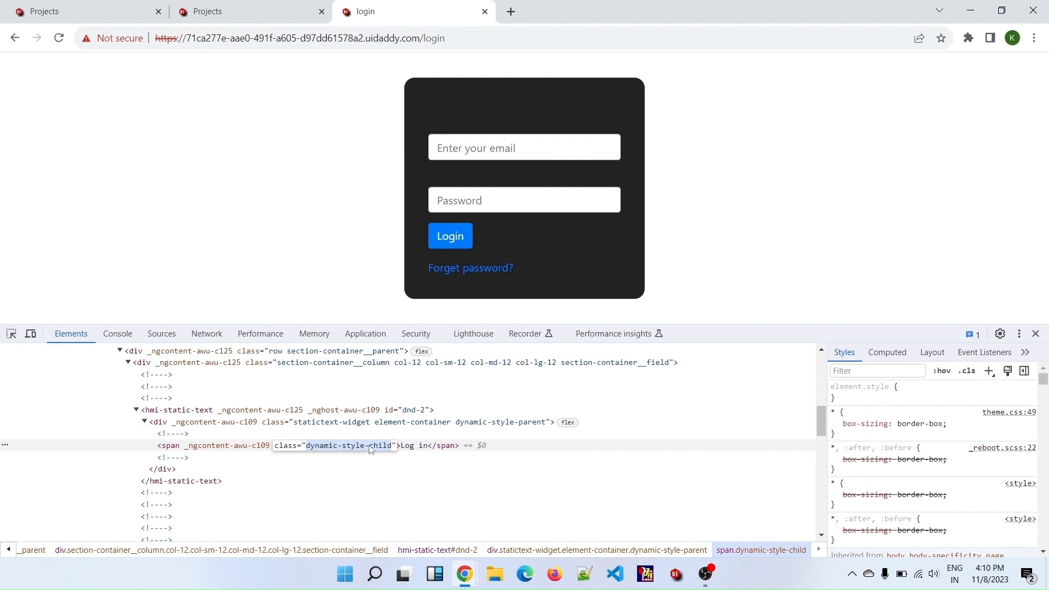
{"action": "left_click", "coordinate": [236, 7]}
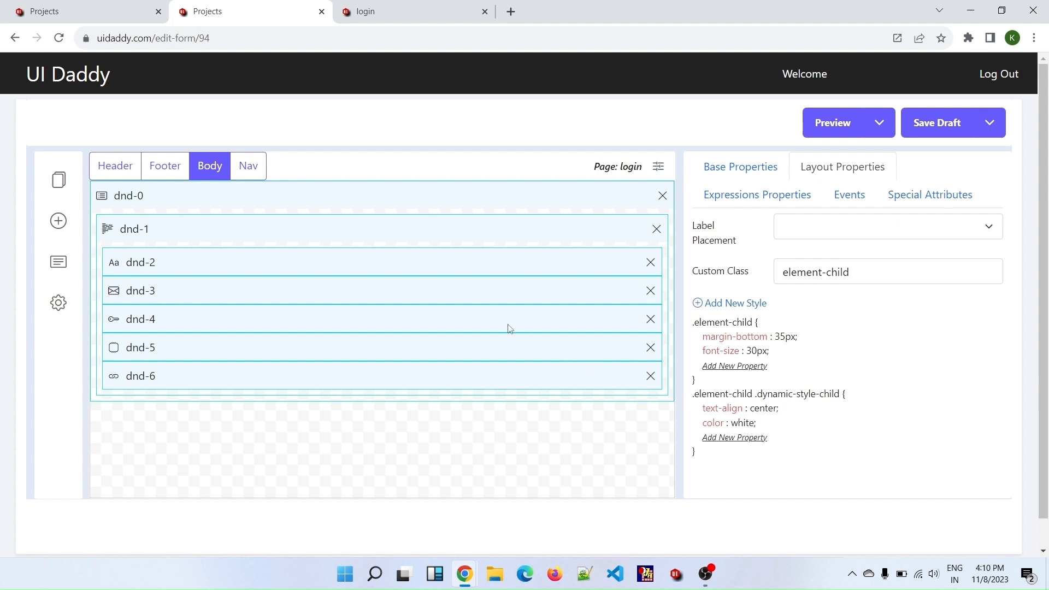
Step: Review the custom classes and styles in the layout properties of the login button dnd-5 and the hyperlink dnd-6
{"action": "left_click", "coordinate": [443, 343]}
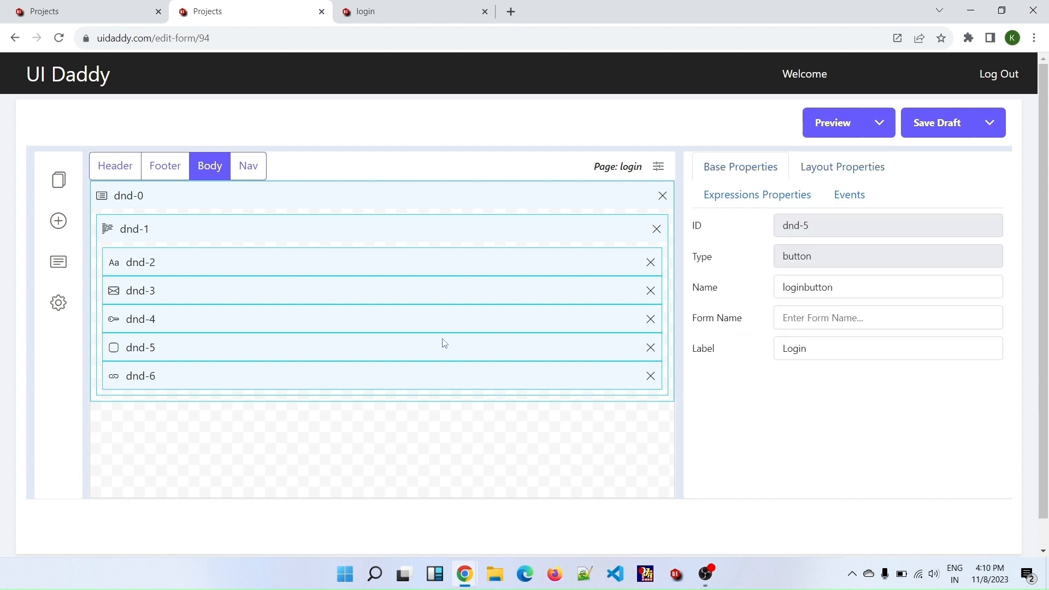
{"action": "left_click", "coordinate": [824, 169]}
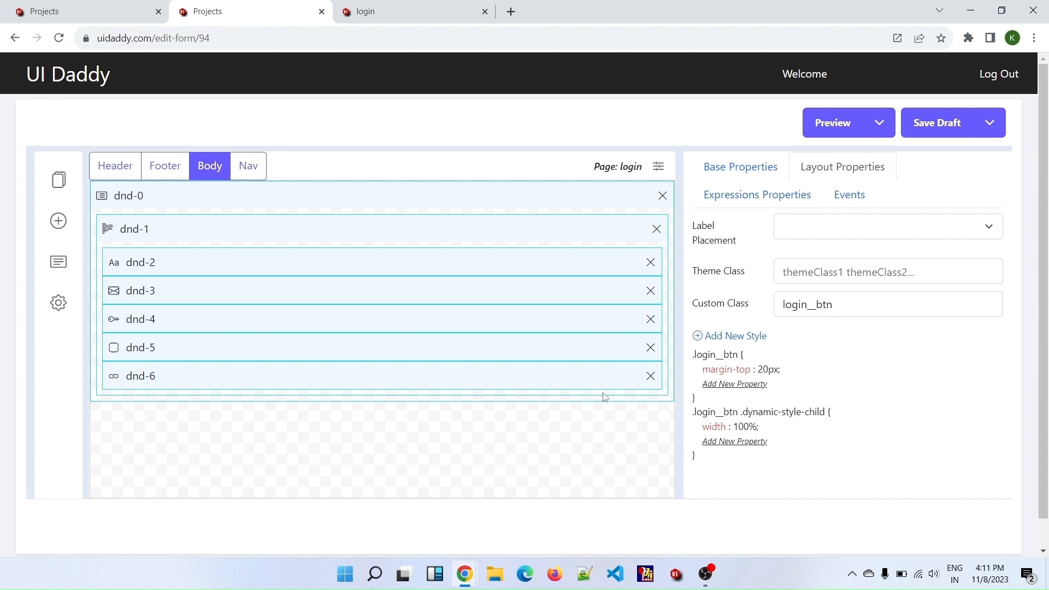
{"action": "left_click", "coordinate": [559, 375]}
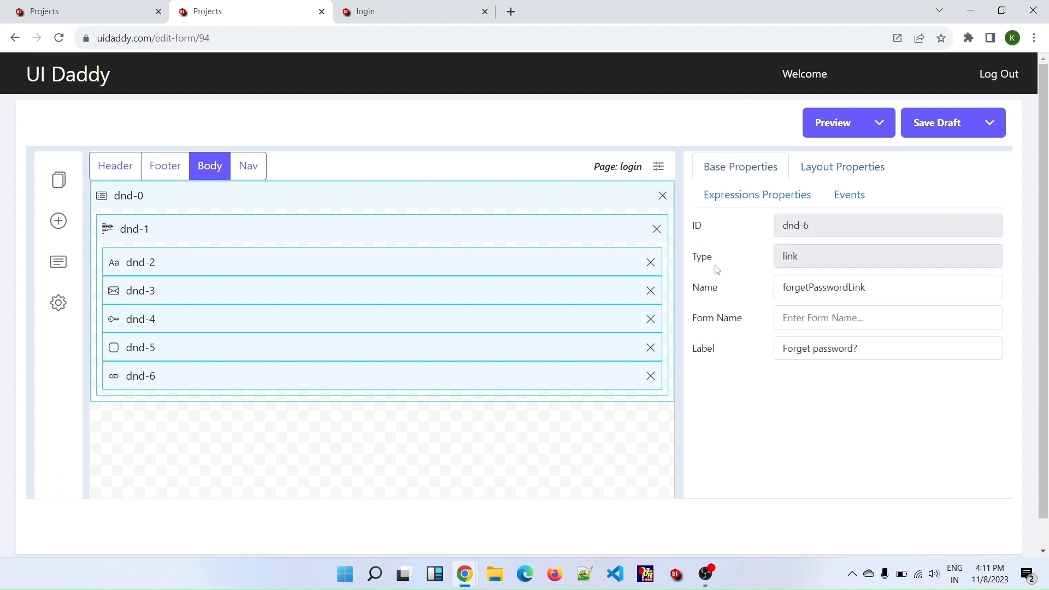
{"action": "left_click", "coordinate": [827, 173]}
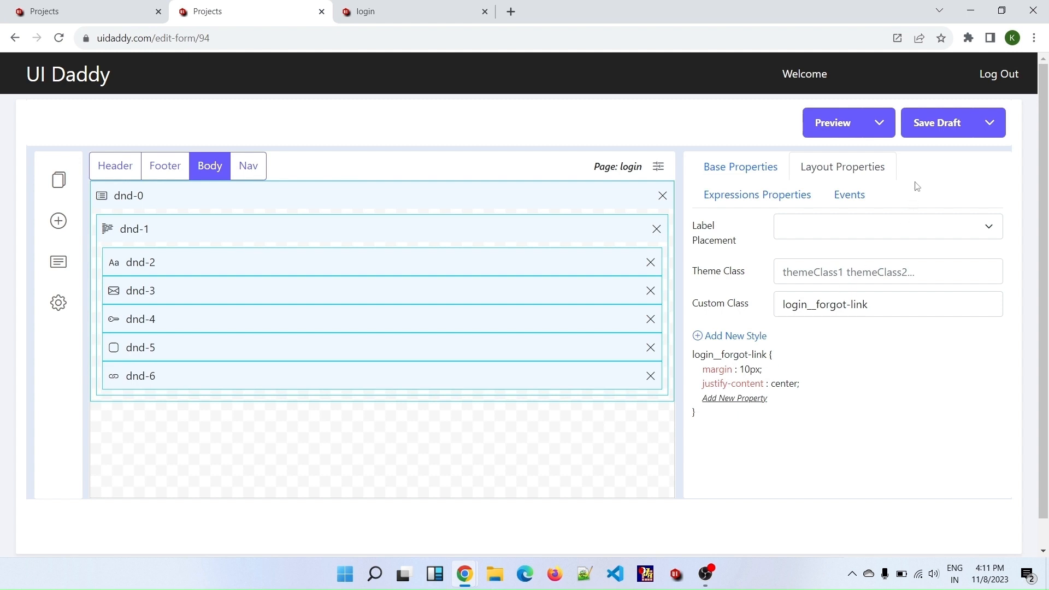
Step: Save the form draft and rebuild ProjectOne from the projects dashboard, refreshing its build status
{"action": "left_click", "coordinate": [923, 122]}
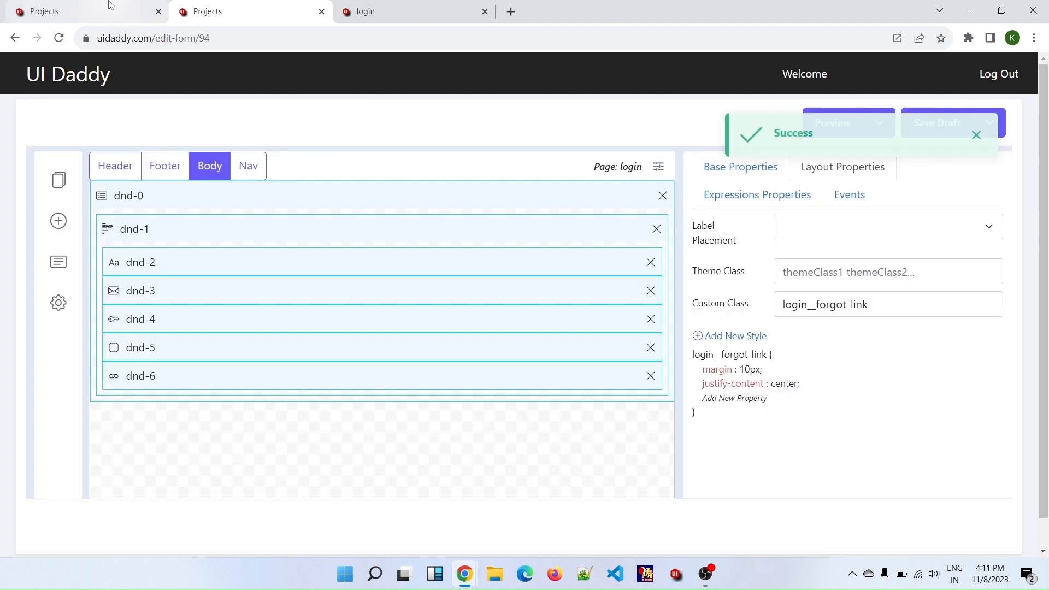
{"action": "left_click", "coordinate": [110, 9]}
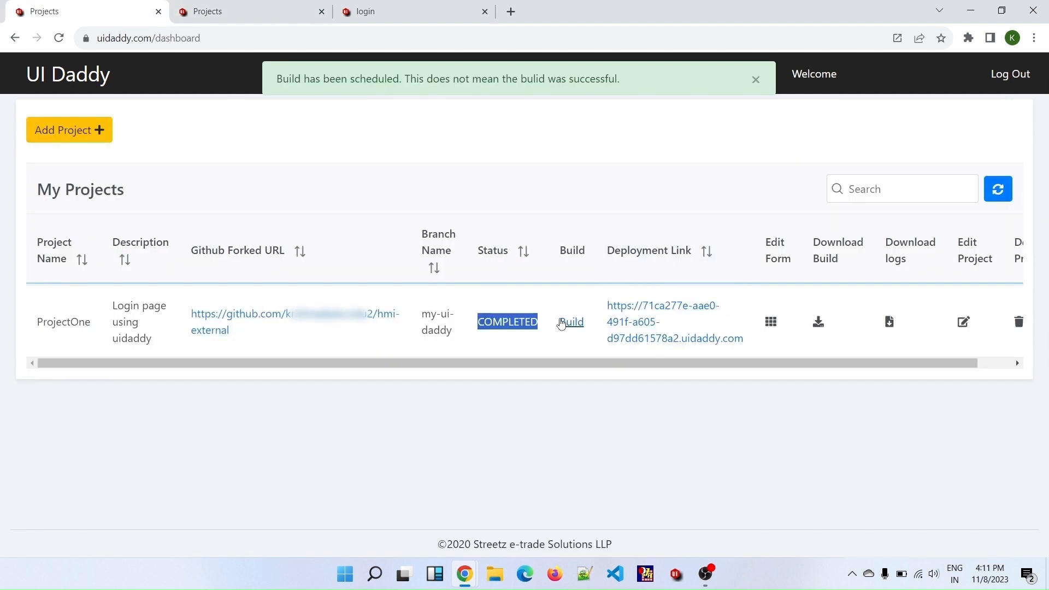
{"action": "left_click", "coordinate": [572, 322]}
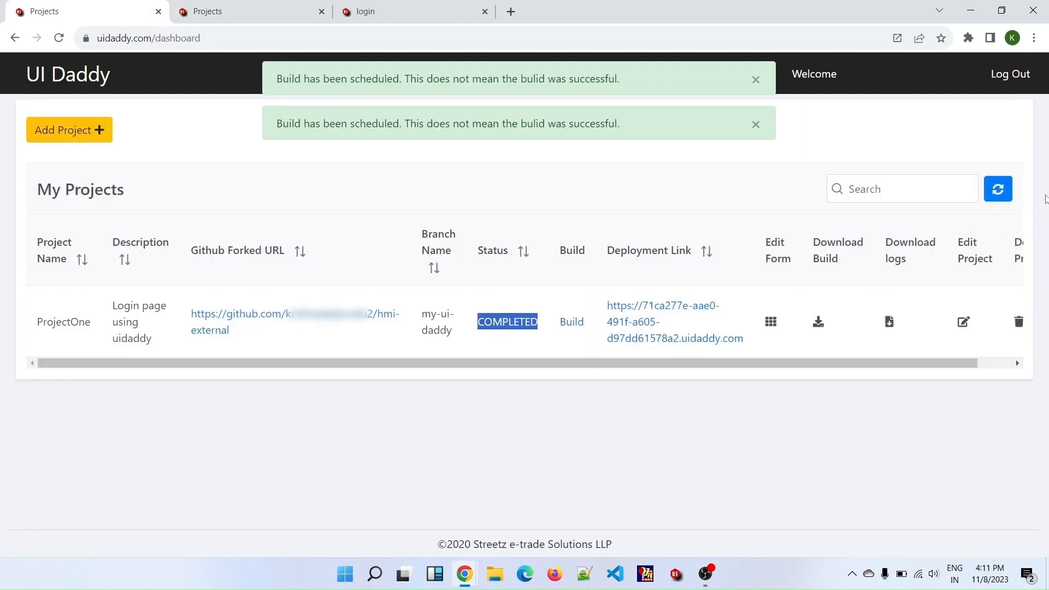
{"action": "left_click", "coordinate": [998, 200]}
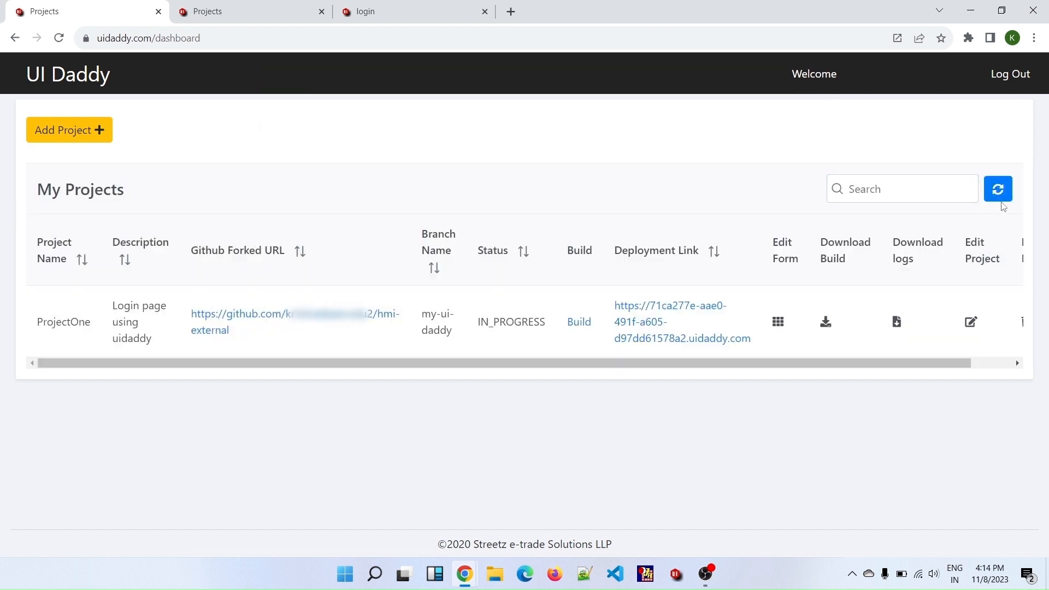
{"action": "left_click", "coordinate": [1002, 201]}
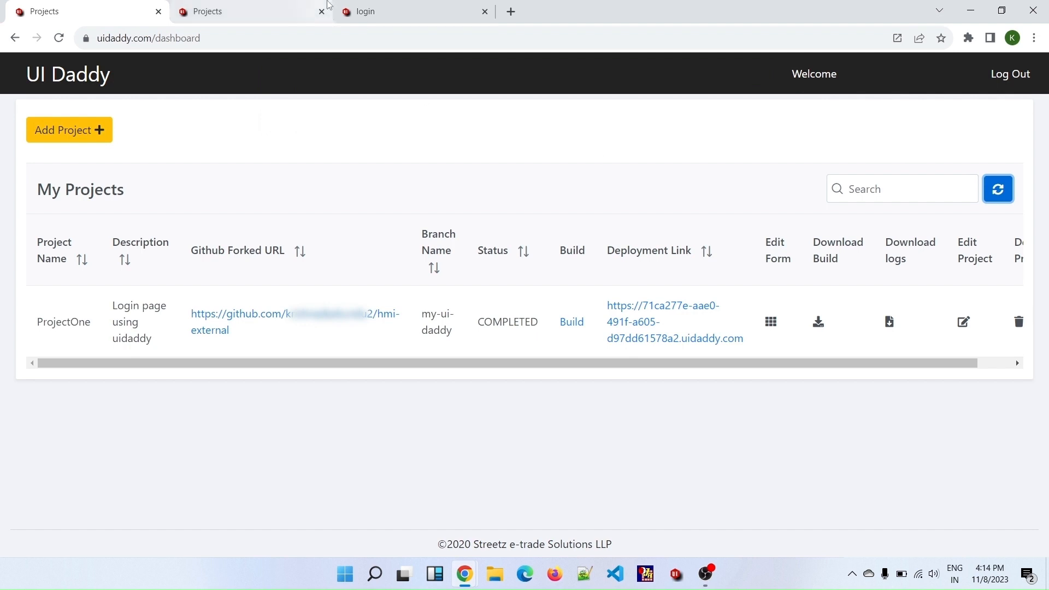
Step: Go to the deployed login page, close the developer tools and reload the page
{"action": "left_click", "coordinate": [398, 8]}
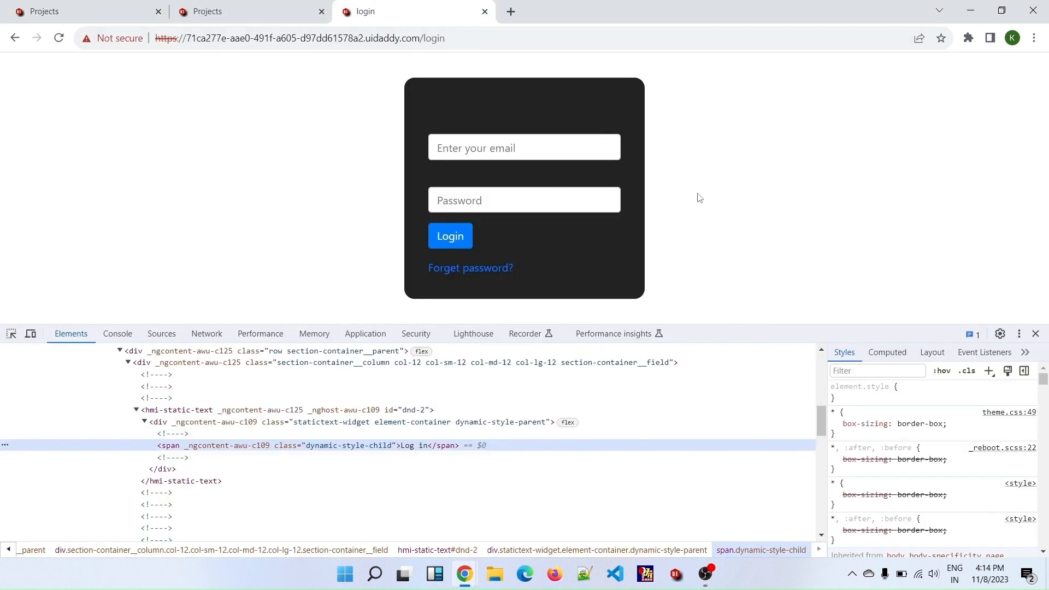
{"action": "key", "text": "F12"}
{"action": "left_click", "coordinate": [59, 38]}
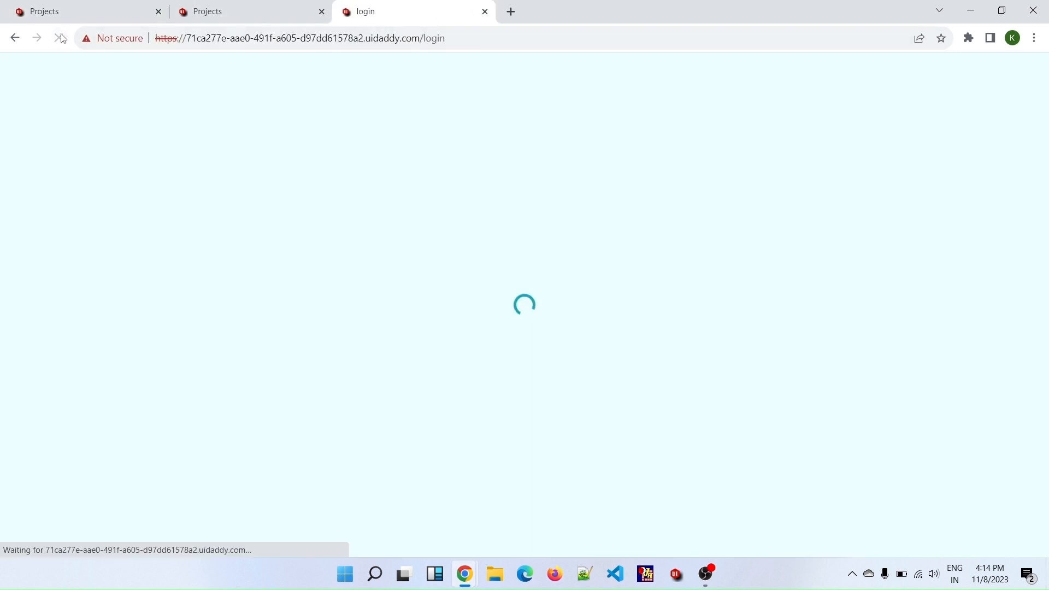